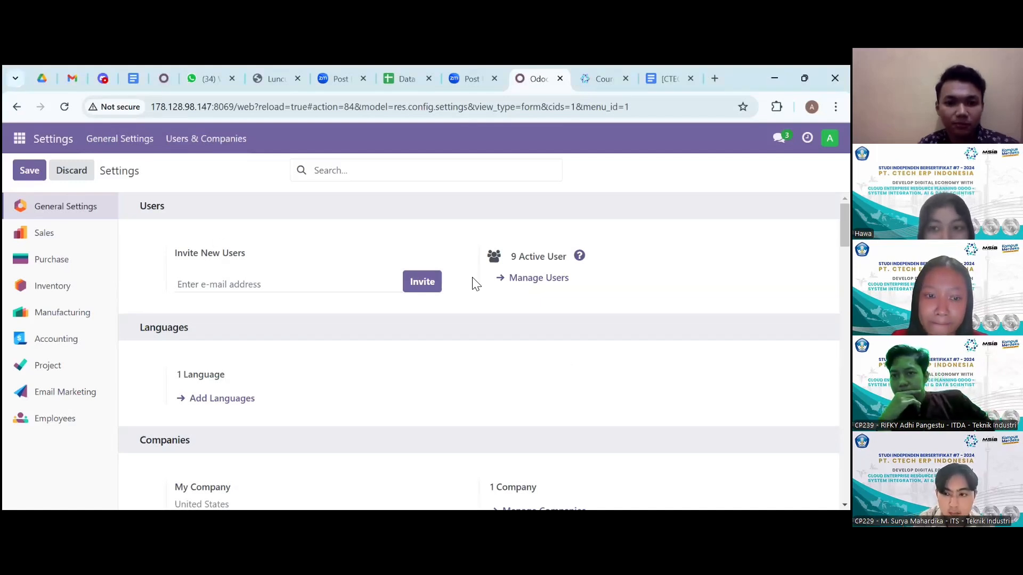
# - Open the user management list and review the fourth listed user's access rights, including the Purchase role options
pyautogui.click(523, 288)
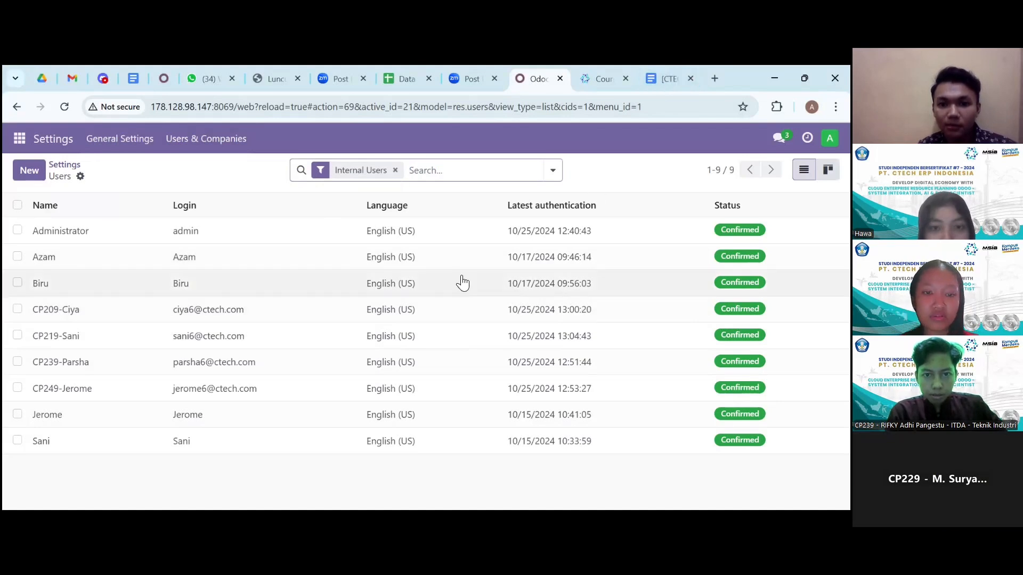
pyautogui.click(380, 315)
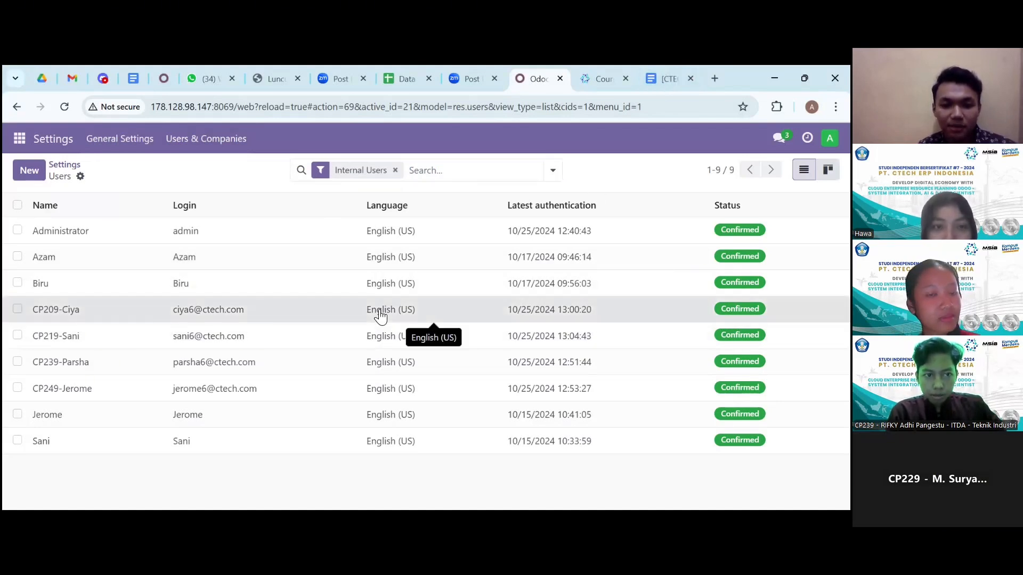
pyautogui.scroll(-3, 377, 402)
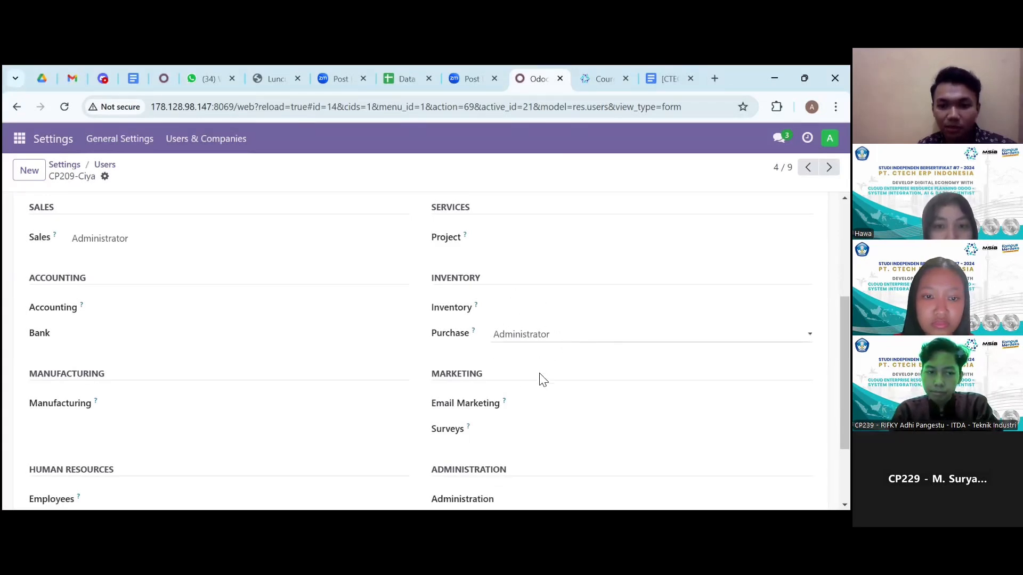
pyautogui.click(539, 334)
pyautogui.click(534, 384)
pyautogui.scroll(-2, 490, 412)
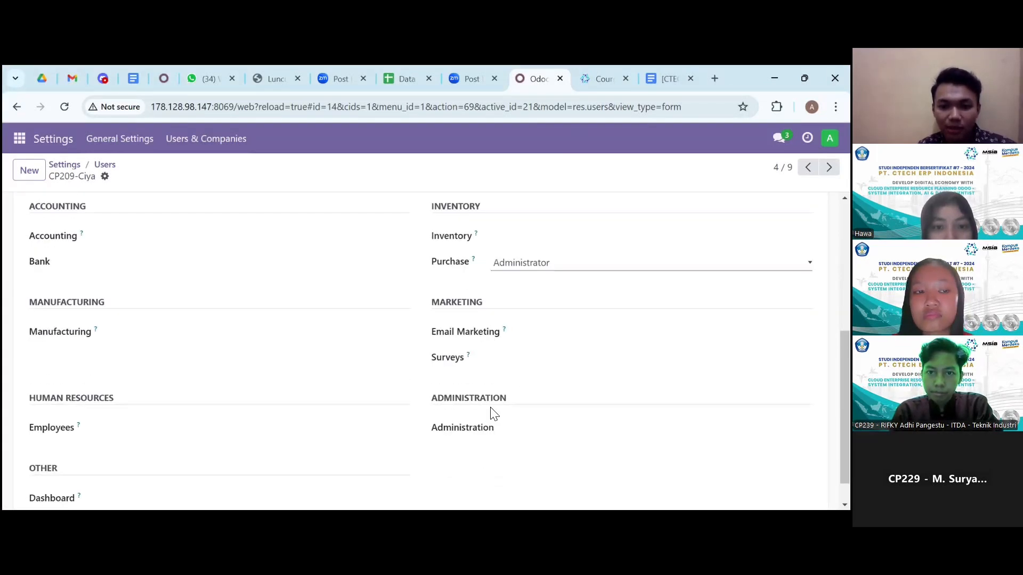
pyautogui.scroll(4, 490, 413)
pyautogui.scroll(2, 490, 413)
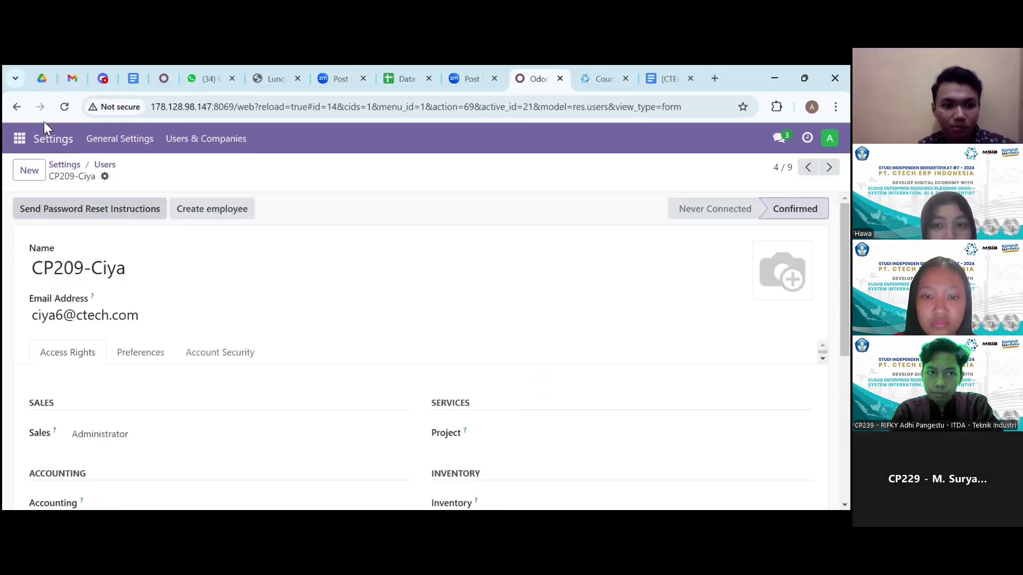
pyautogui.click(17, 107)
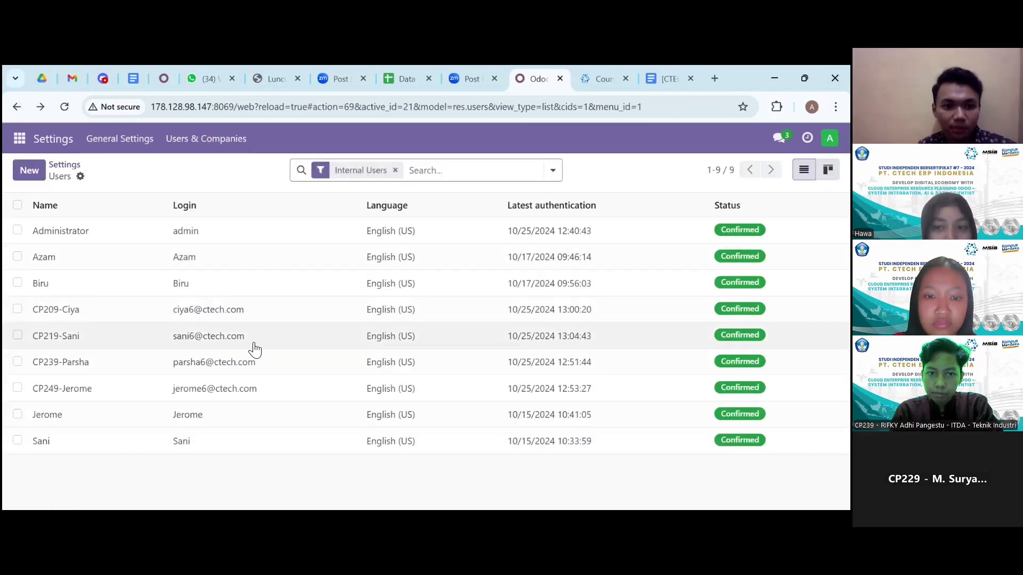
# - Review the fifth listed user's access rights and the role options available for Purchase
pyautogui.click(264, 339)
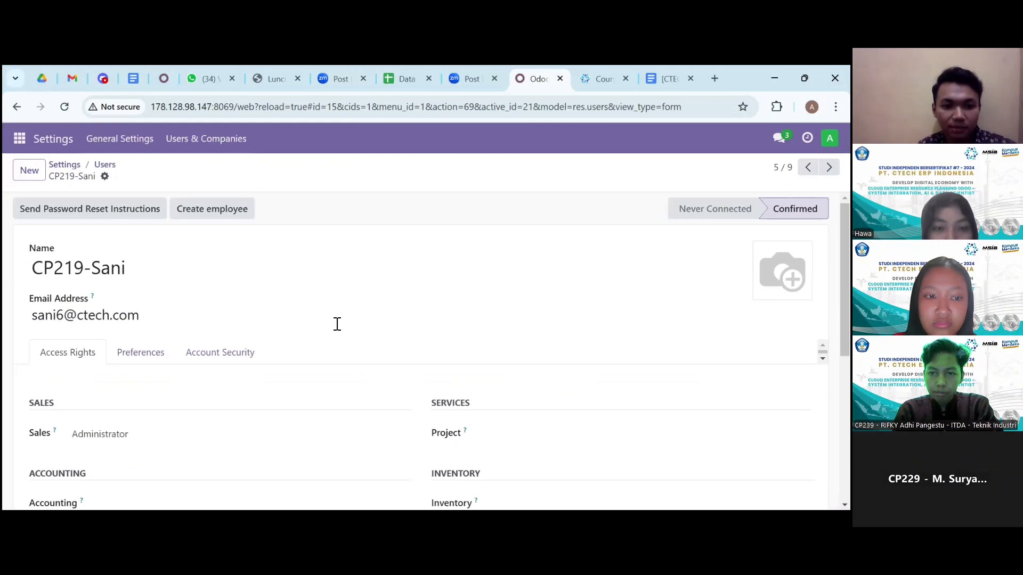
pyautogui.scroll(-4, 341, 376)
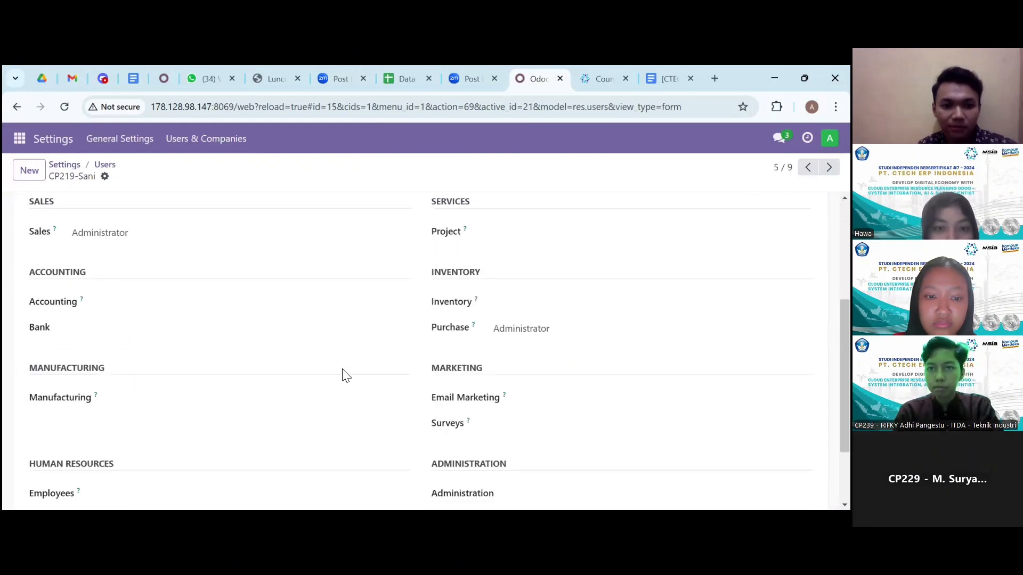
pyautogui.scroll(1, 344, 376)
pyautogui.scroll(-1, 344, 376)
pyautogui.click(531, 294)
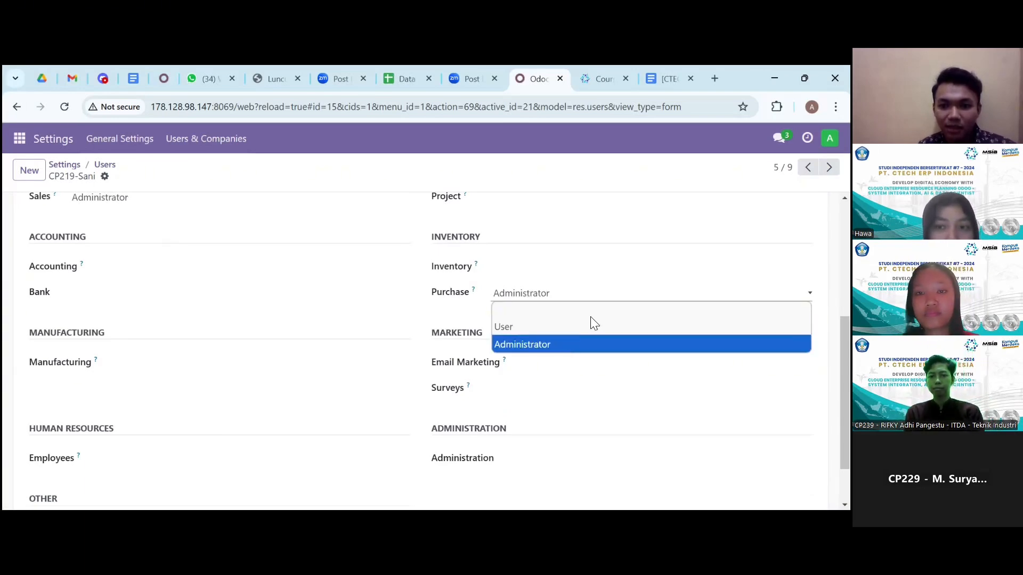
pyautogui.click(554, 294)
pyautogui.scroll(-1, 321, 303)
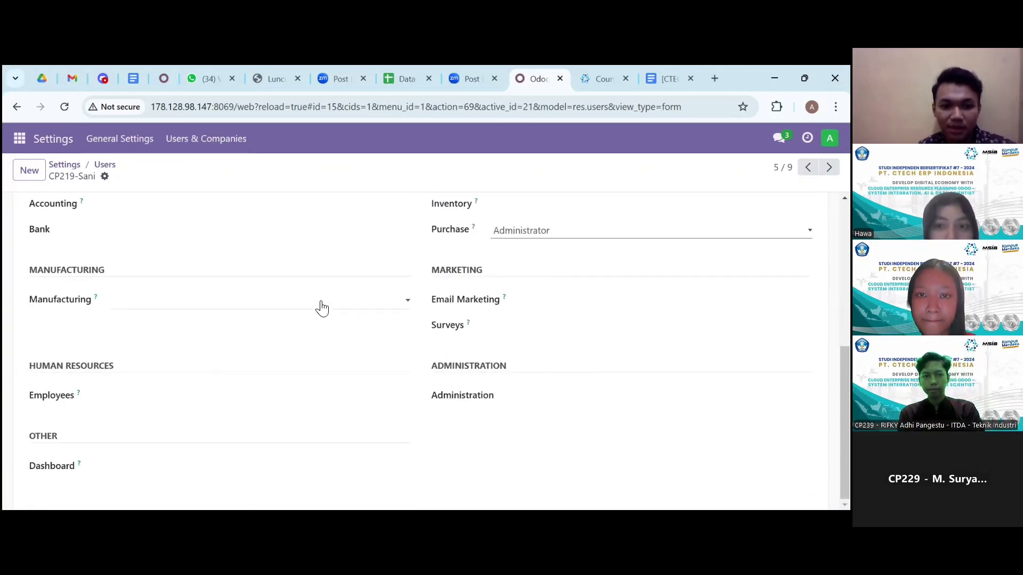
pyautogui.scroll(5, 321, 308)
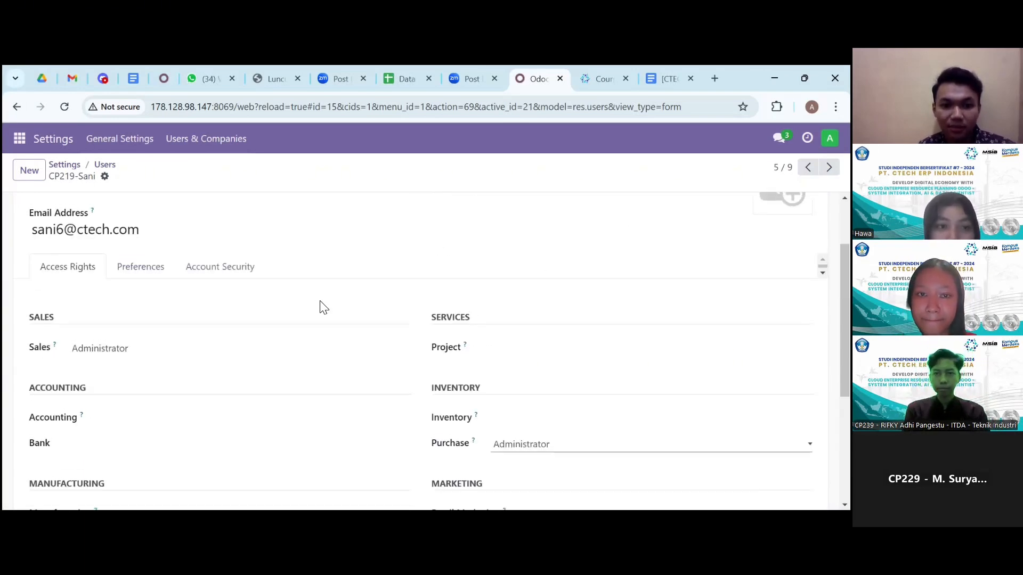
pyautogui.click(17, 106)
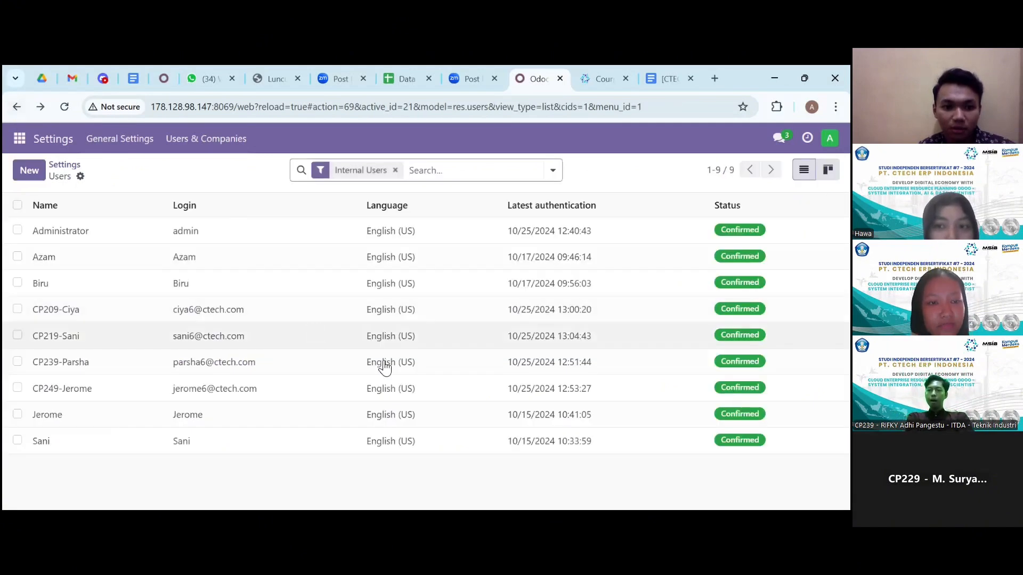
# - Review the sixth listed user's access rights across Sales, Inventory, Purchase and the remaining applications
pyautogui.click(395, 368)
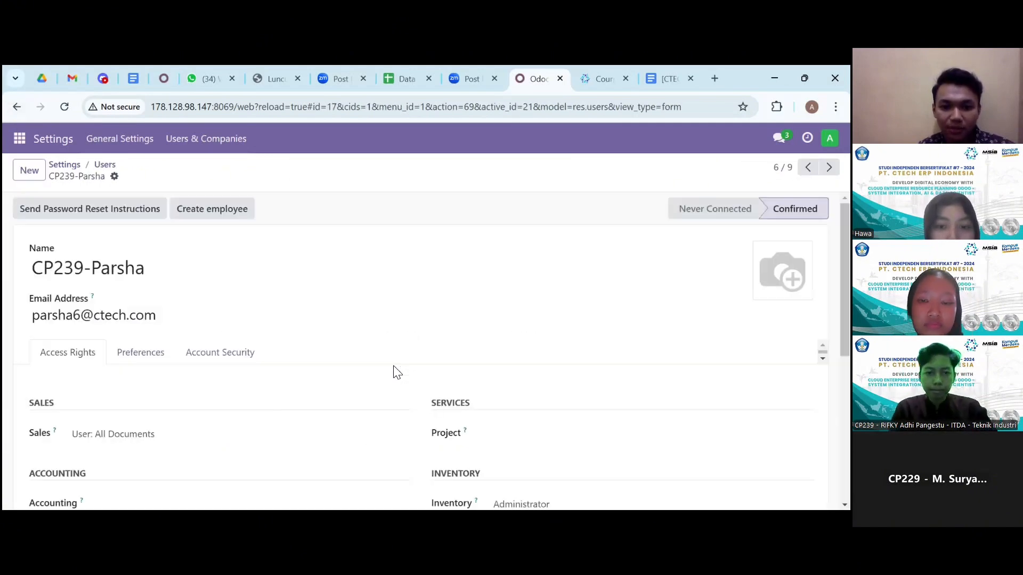
pyautogui.scroll(-3, 568, 382)
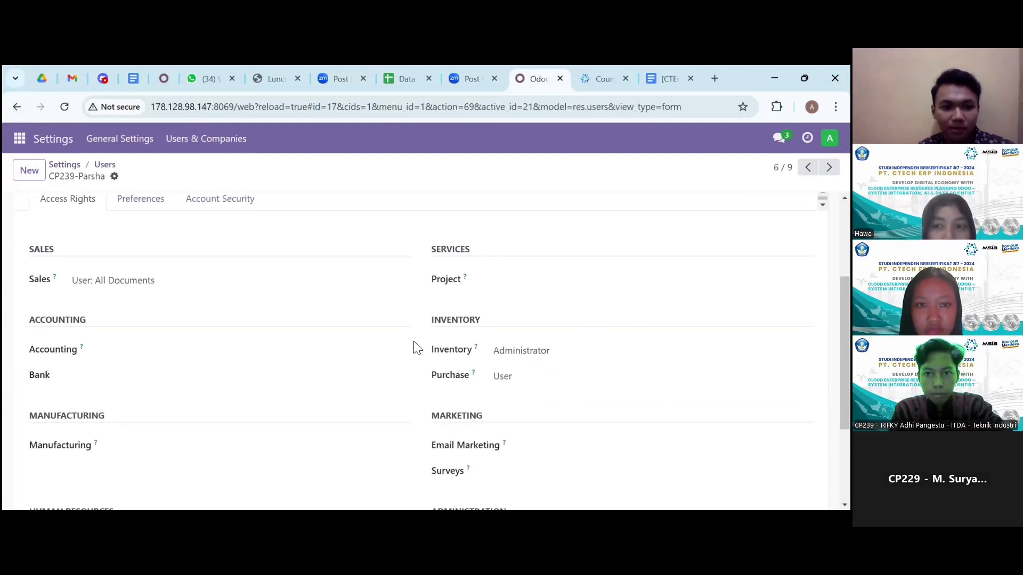
pyautogui.scroll(-2, 416, 347)
pyautogui.scroll(2, 416, 347)
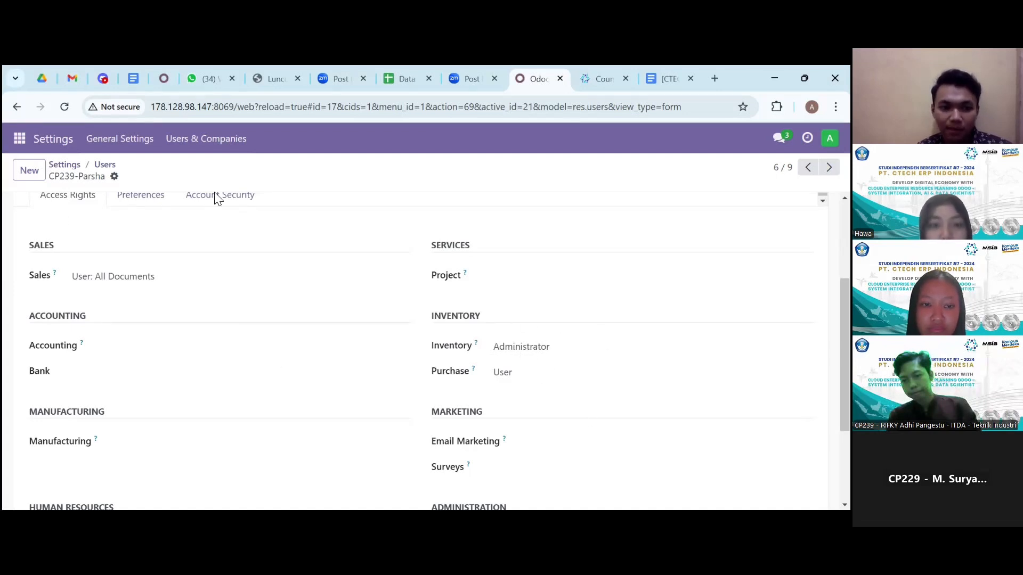
pyautogui.scroll(-3, 400, 426)
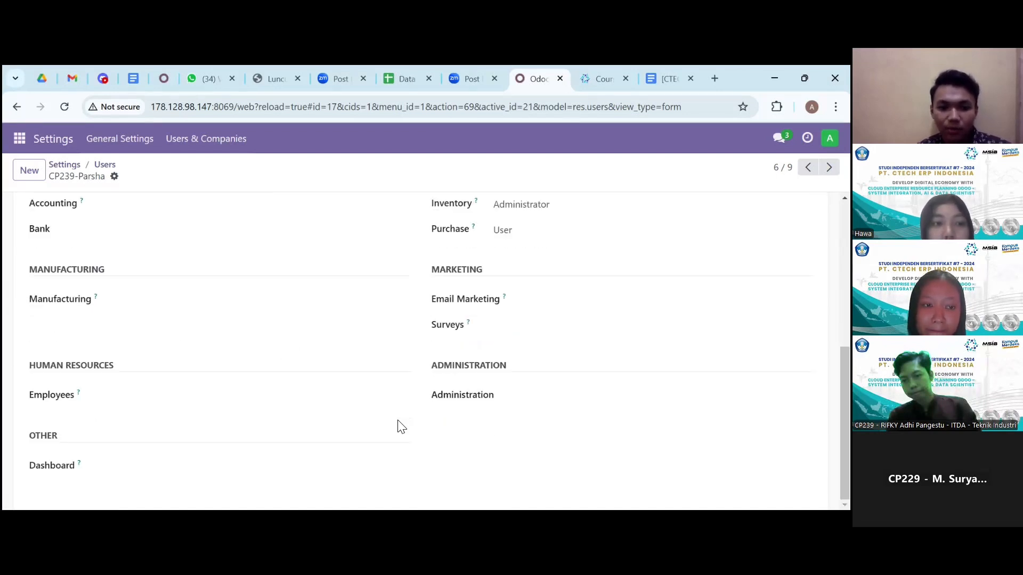
pyautogui.scroll(5, 401, 426)
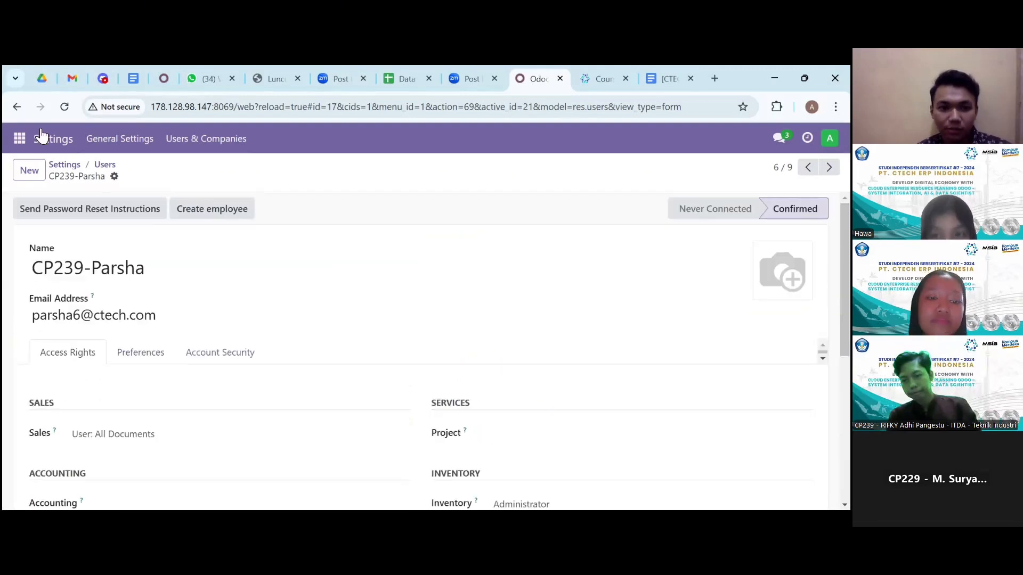
pyautogui.click(16, 108)
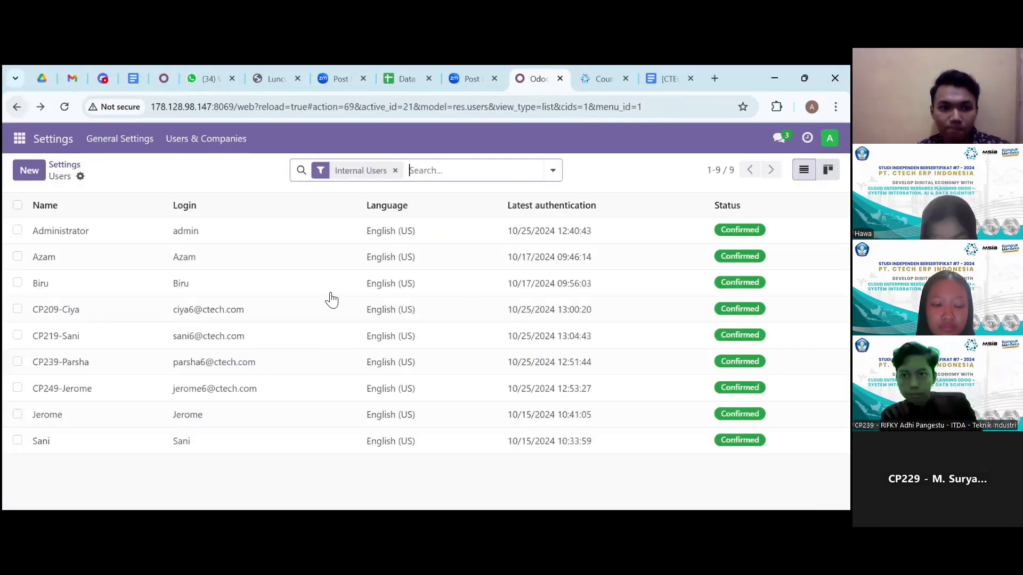
# - Examine the seventh listed user's access rights and the role options for Inventory and Purchase
pyautogui.click(325, 397)
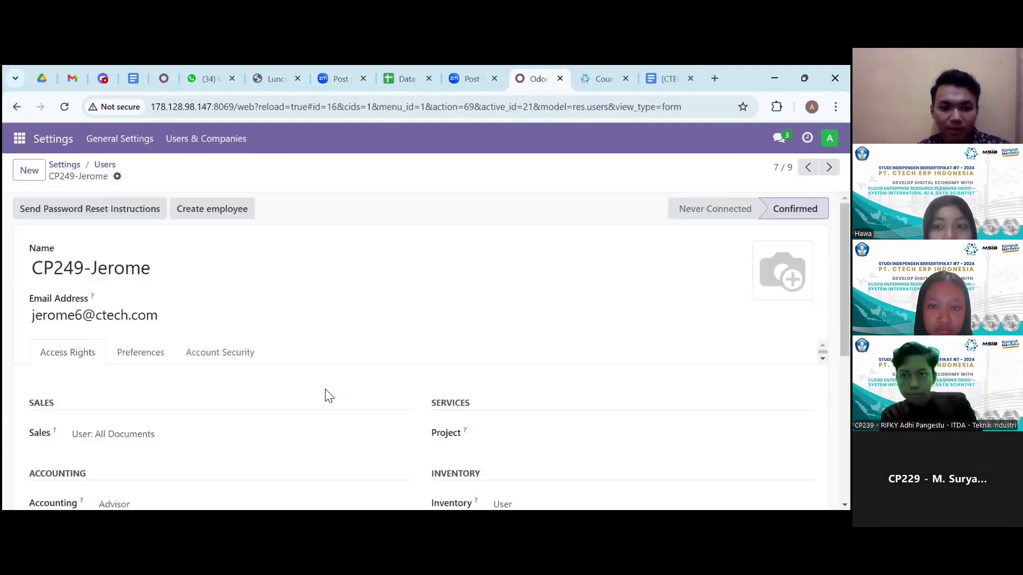
pyautogui.scroll(-3, 329, 397)
pyautogui.scroll(-1, 328, 397)
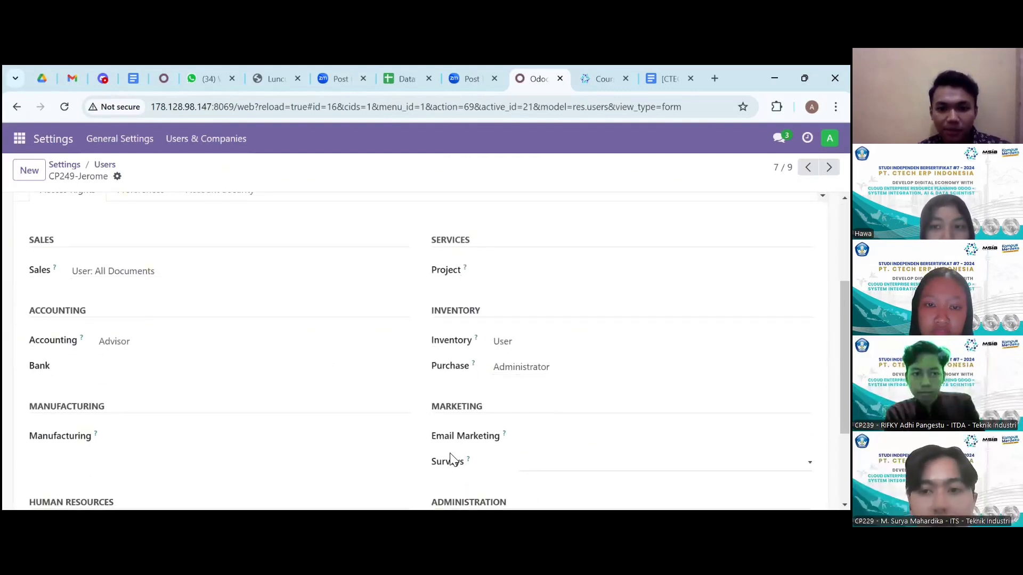
pyautogui.click(523, 347)
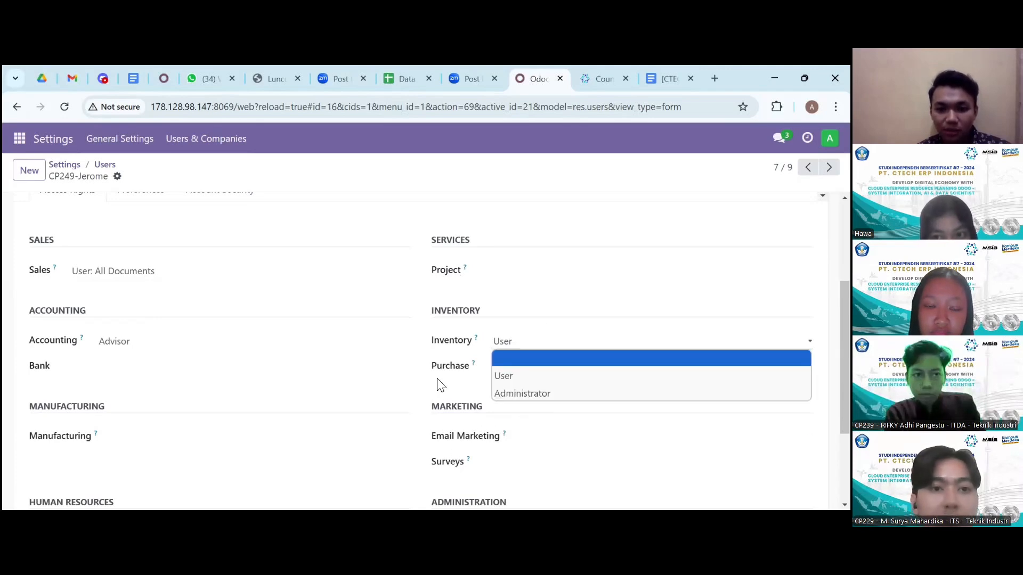
pyautogui.click(524, 373)
pyautogui.click(525, 369)
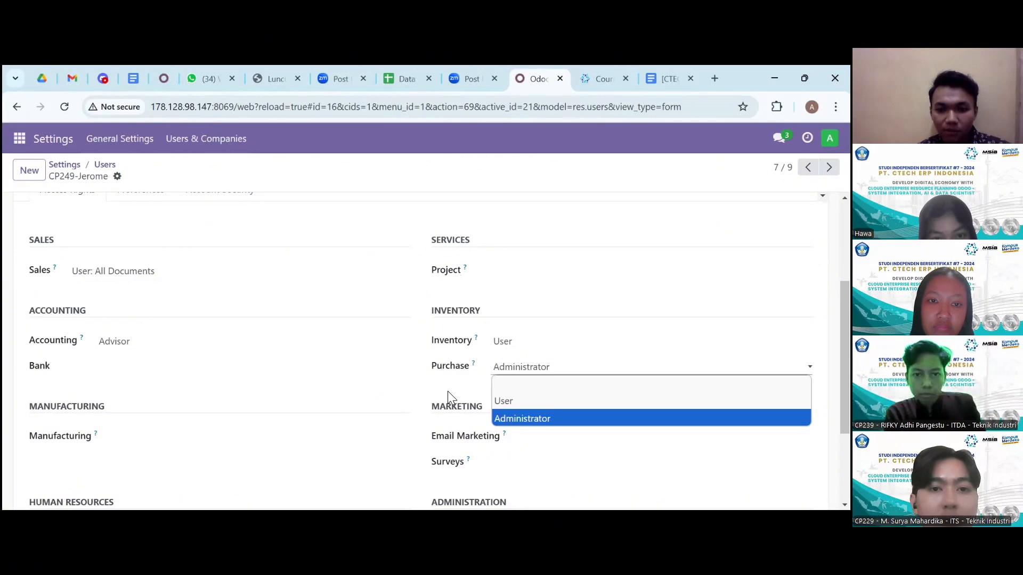
pyautogui.click(507, 298)
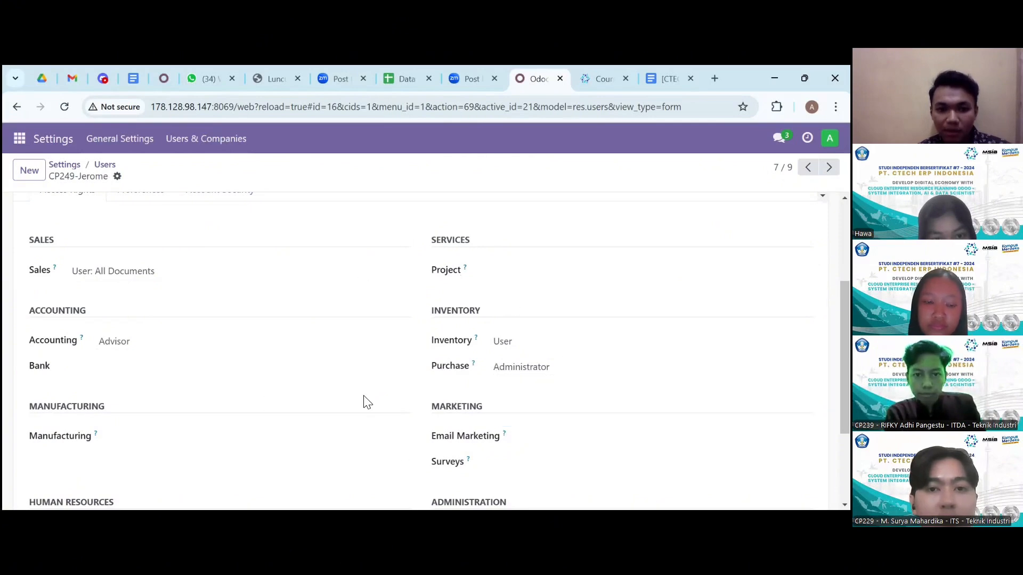
# - Set the seventh listed user's Accounting access right to blank, save the record and return to the user list
pyautogui.click(128, 342)
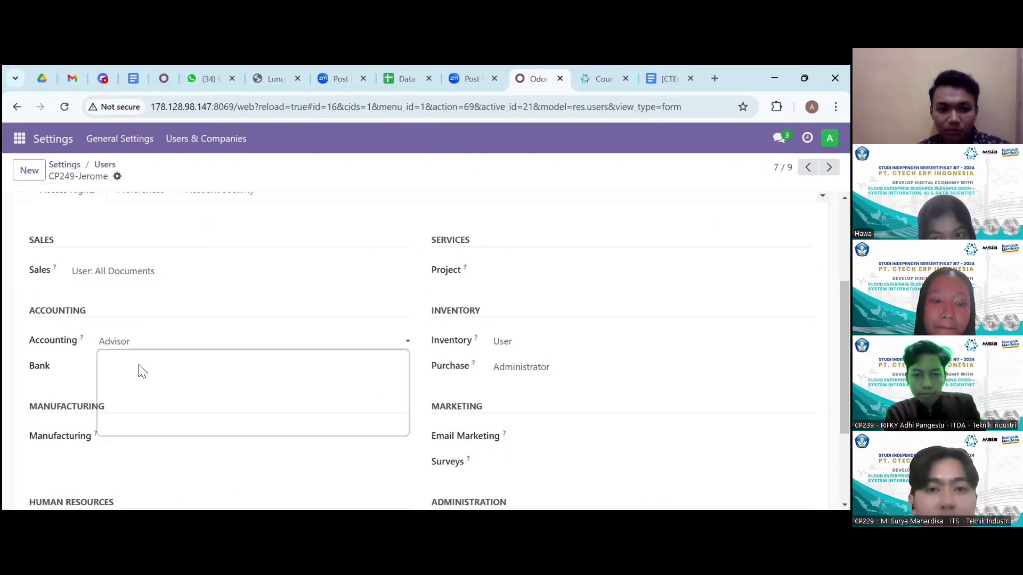
pyautogui.click(150, 357)
pyautogui.scroll(1, 167, 304)
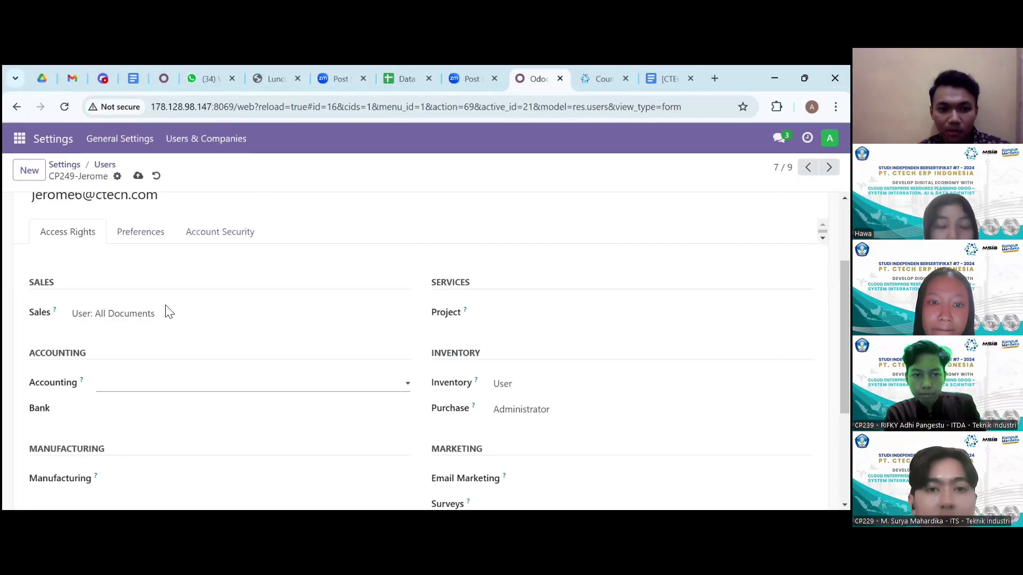
pyautogui.scroll(-4, 162, 316)
pyautogui.scroll(5, 162, 316)
pyautogui.click(139, 176)
pyautogui.click(17, 106)
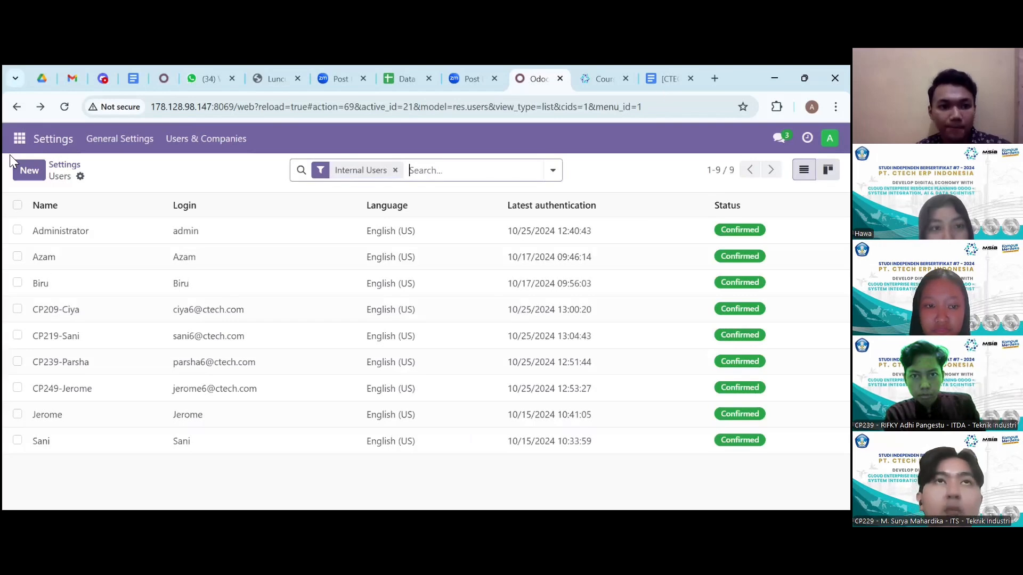
# - In the Purchase settings, switch Purchase Agreements off and back on, and save the settings
pyautogui.click(19, 138)
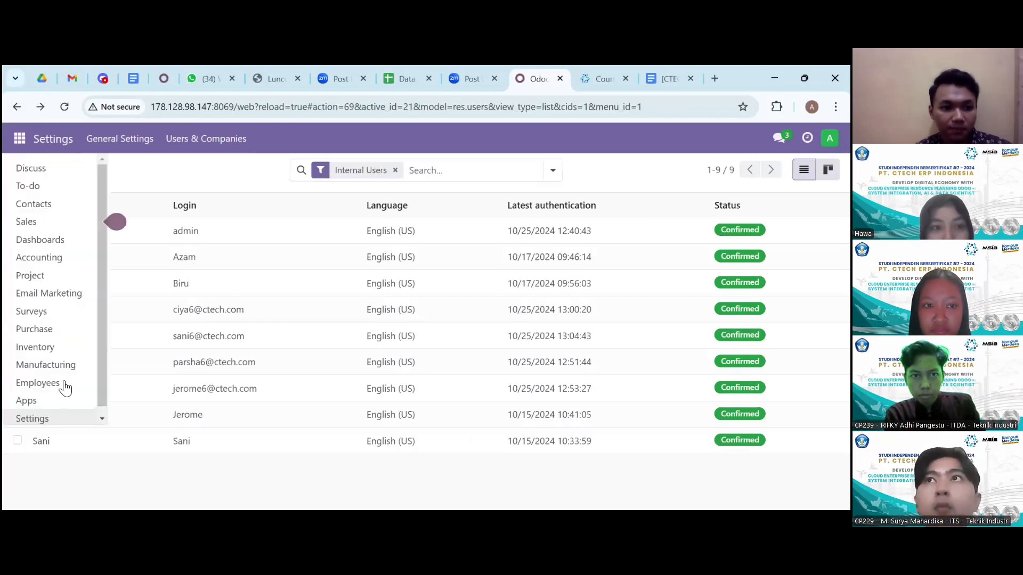
pyautogui.click(125, 139)
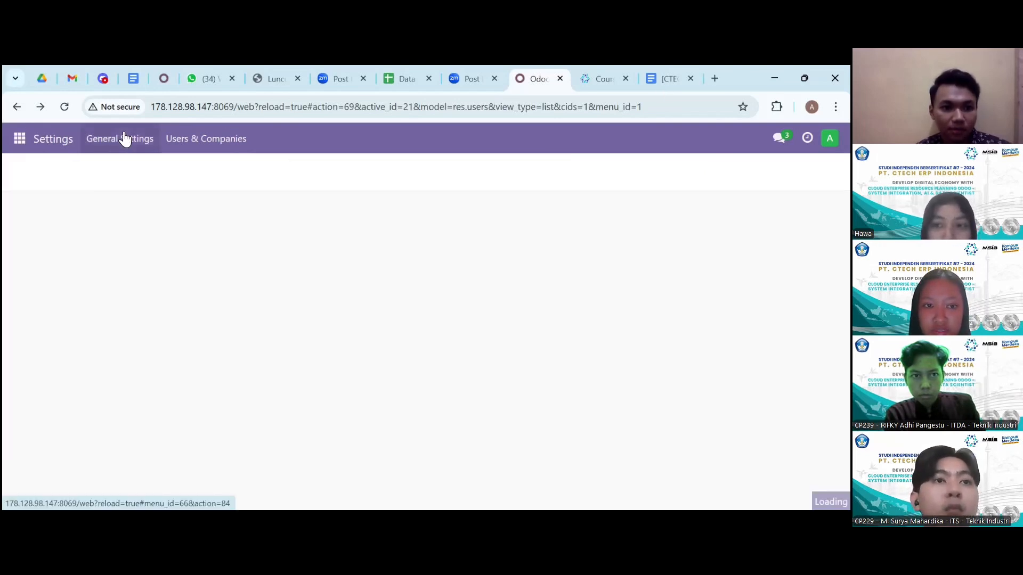
pyautogui.click(58, 259)
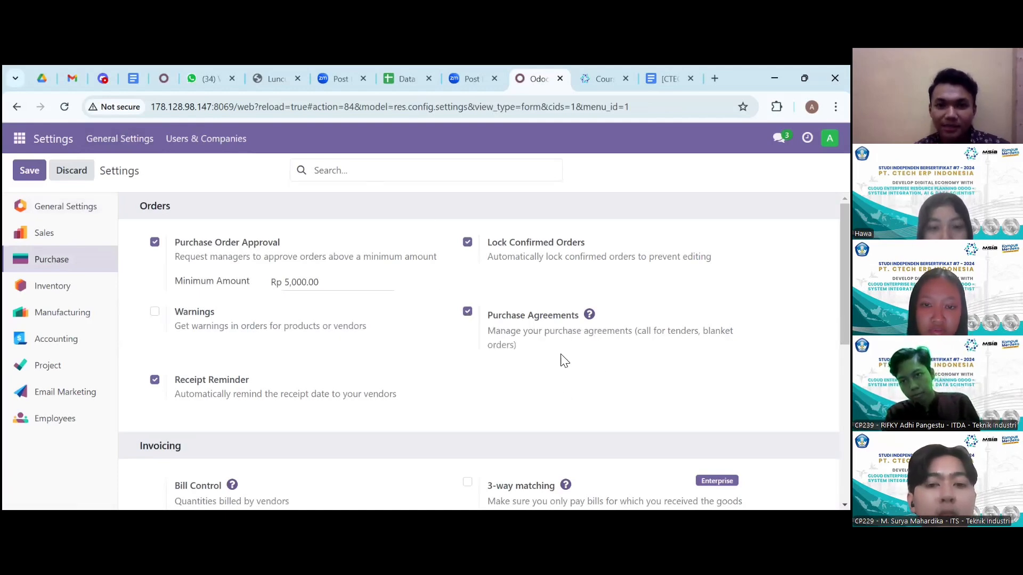
pyautogui.click(468, 314)
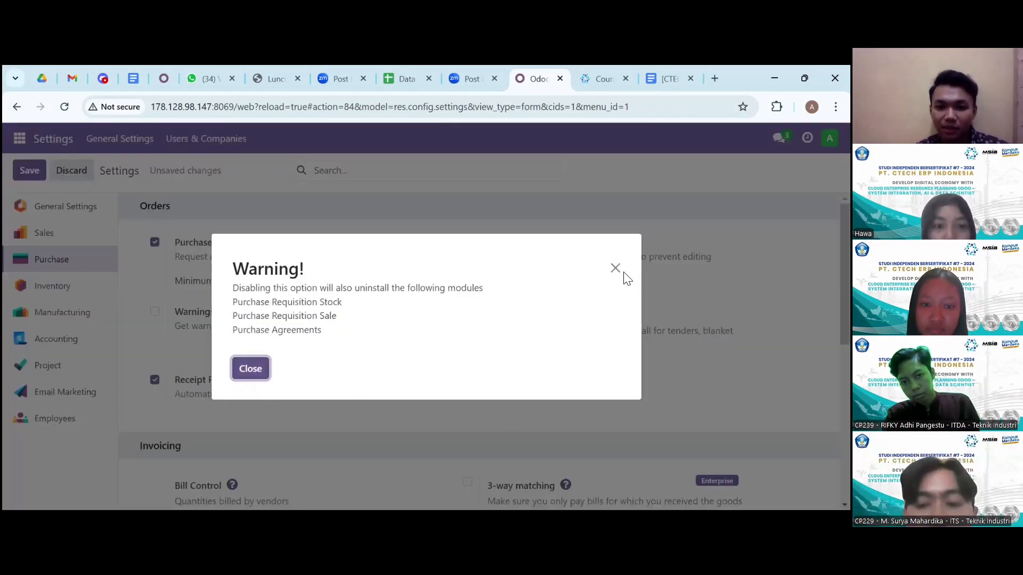
pyautogui.click(615, 271)
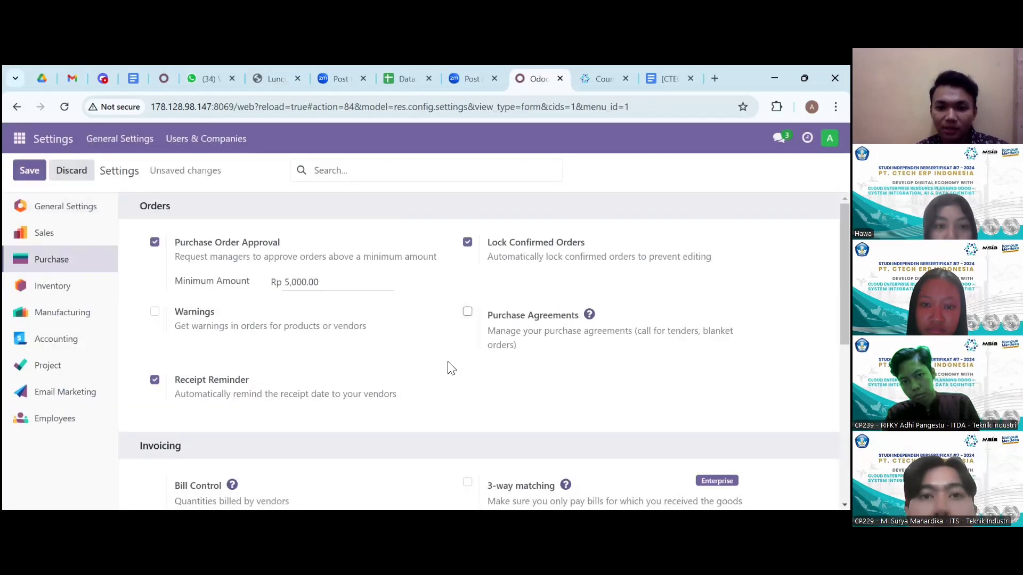
pyautogui.click(468, 314)
pyautogui.scroll(-1, 473, 324)
pyautogui.scroll(1, 473, 324)
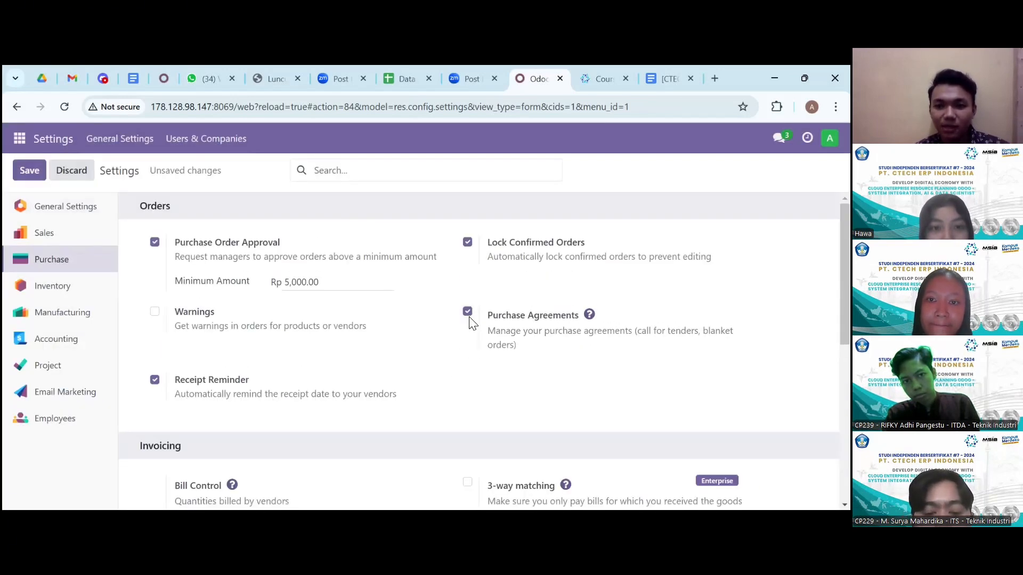
pyautogui.click(31, 172)
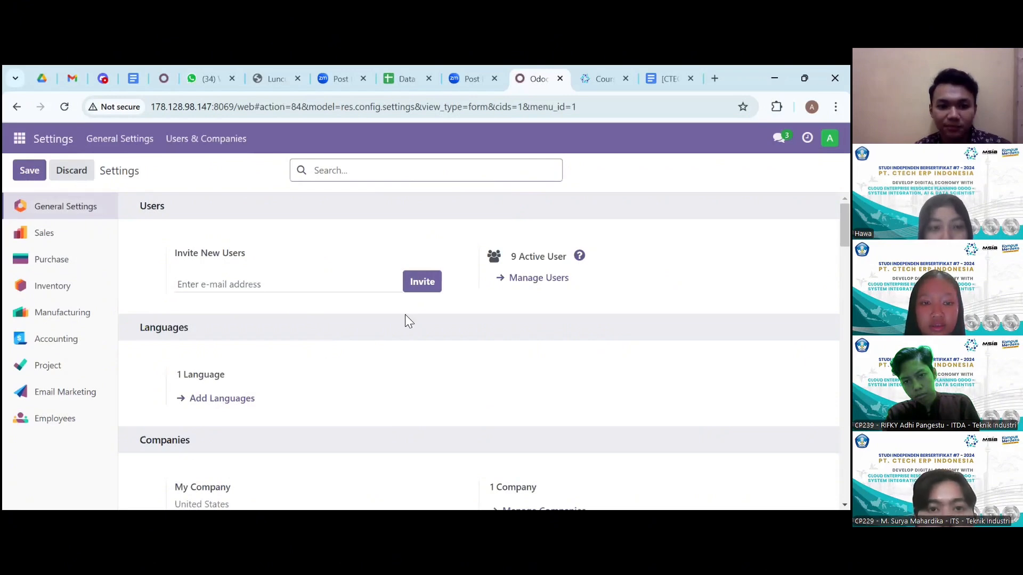
pyautogui.scroll(-1, 343, 341)
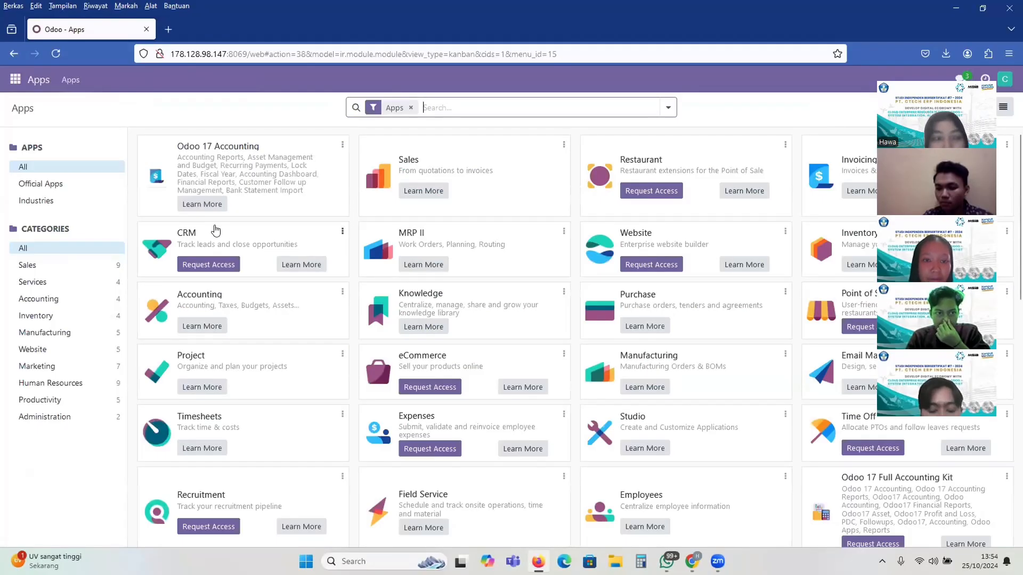
# - Open the Requests for Quotation list in the Purchase app
pyautogui.click(15, 81)
pyautogui.click(24, 183)
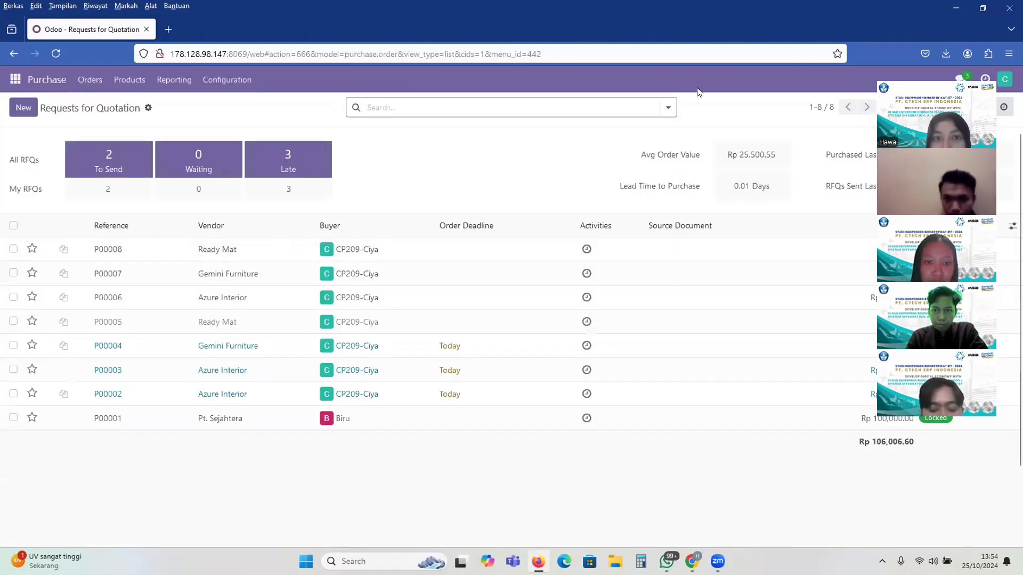
# - Create a request for quotation for the first listed Azure Interior vendor, with expected arrival 10/30/2024 13:00:00
pyautogui.click(28, 108)
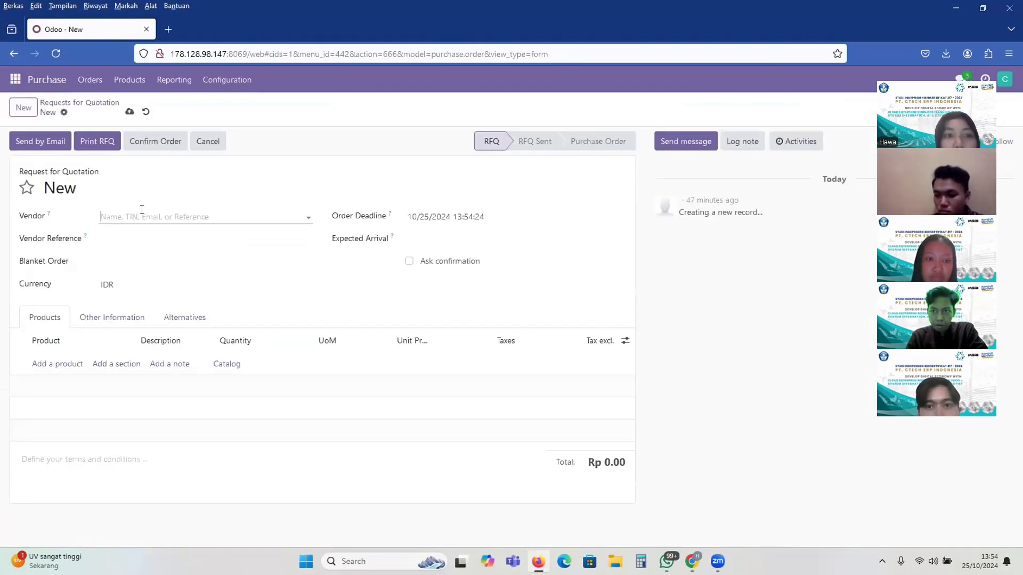
pyautogui.click(163, 213)
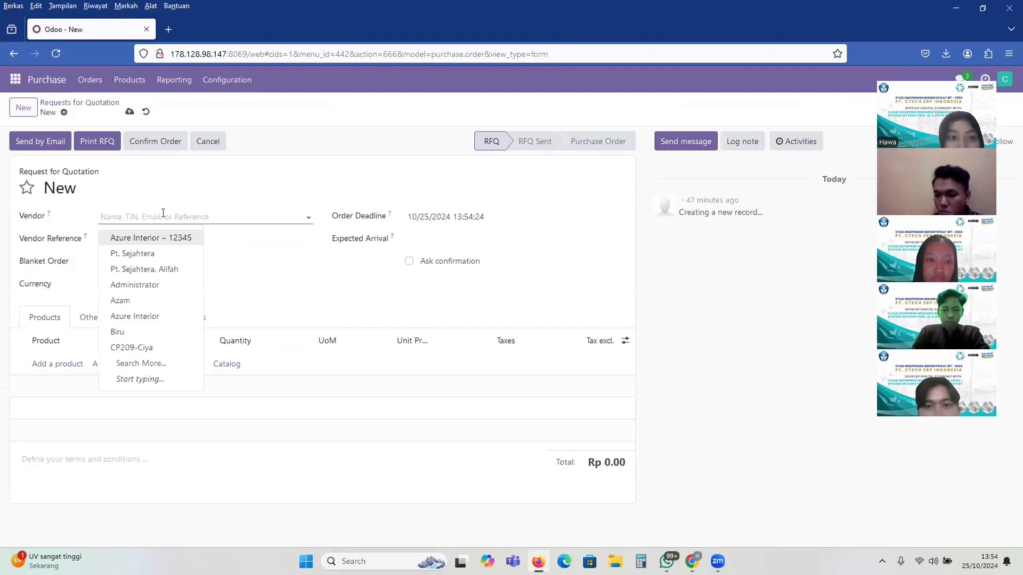
pyautogui.click(171, 236)
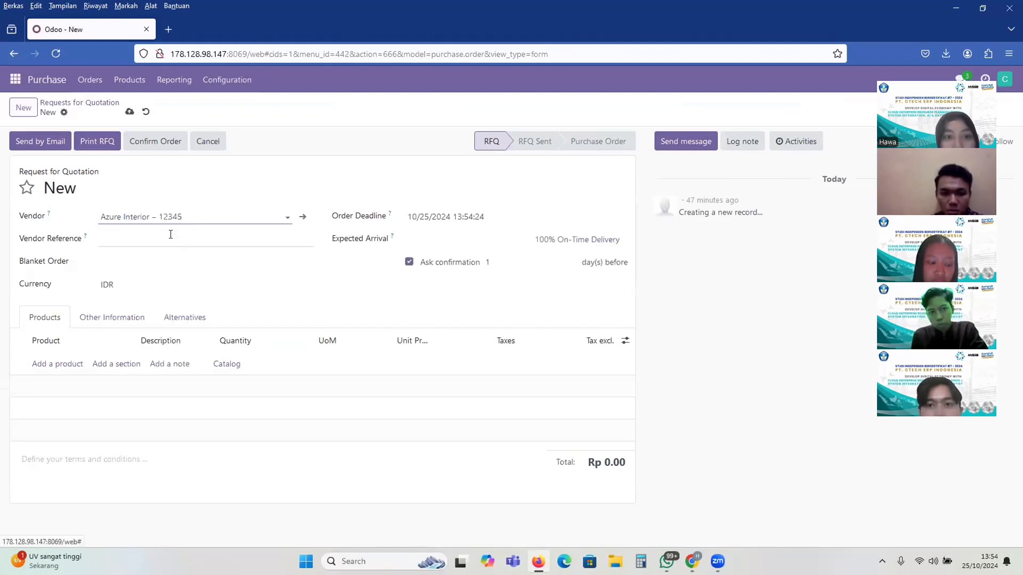
pyautogui.click(451, 240)
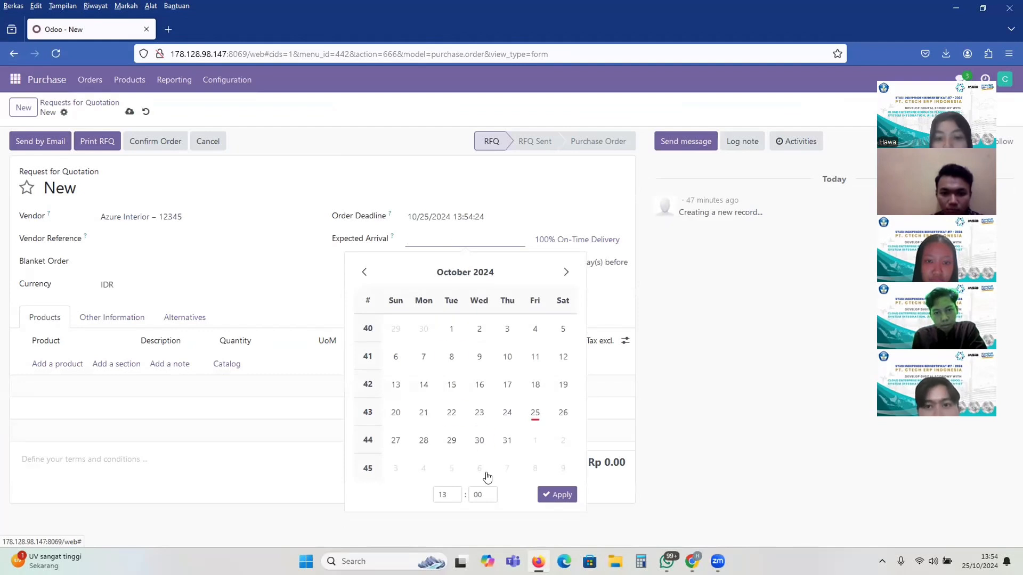
pyautogui.click(480, 440)
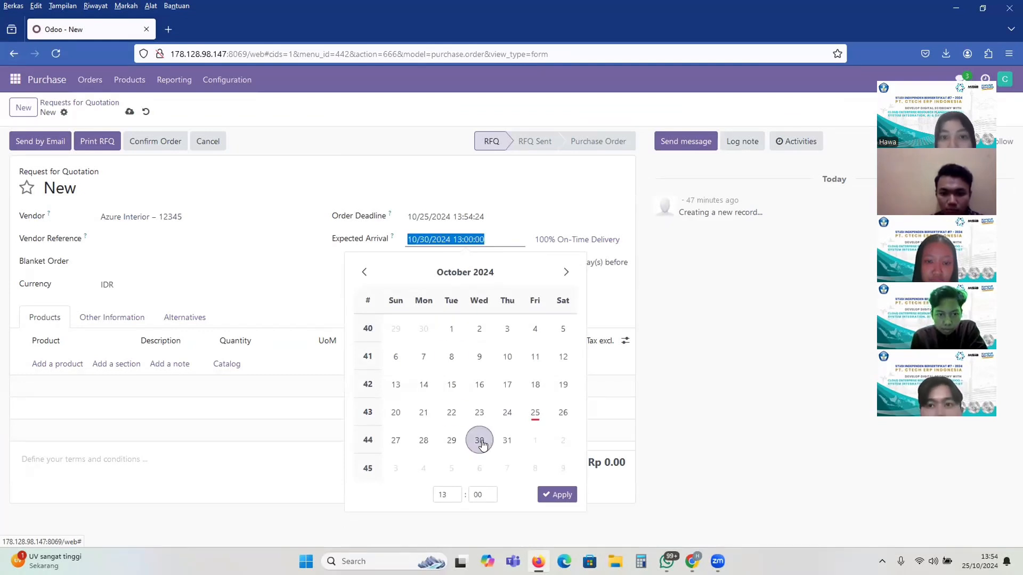
pyautogui.click(556, 495)
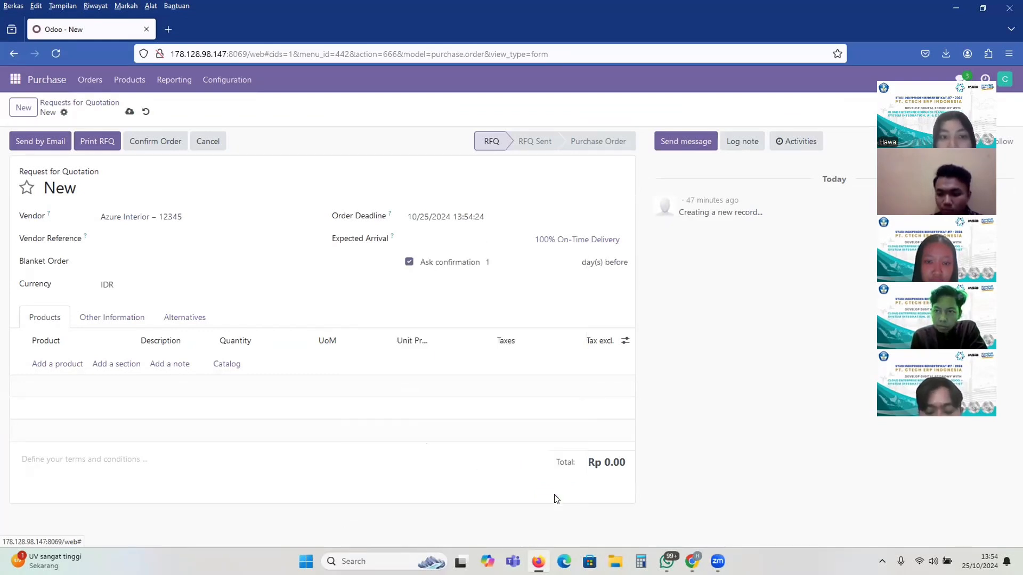
# - Add the product [FURN_0629] Individual Workplace to the new request for quotation
pyautogui.click(58, 364)
pyautogui.click(128, 364)
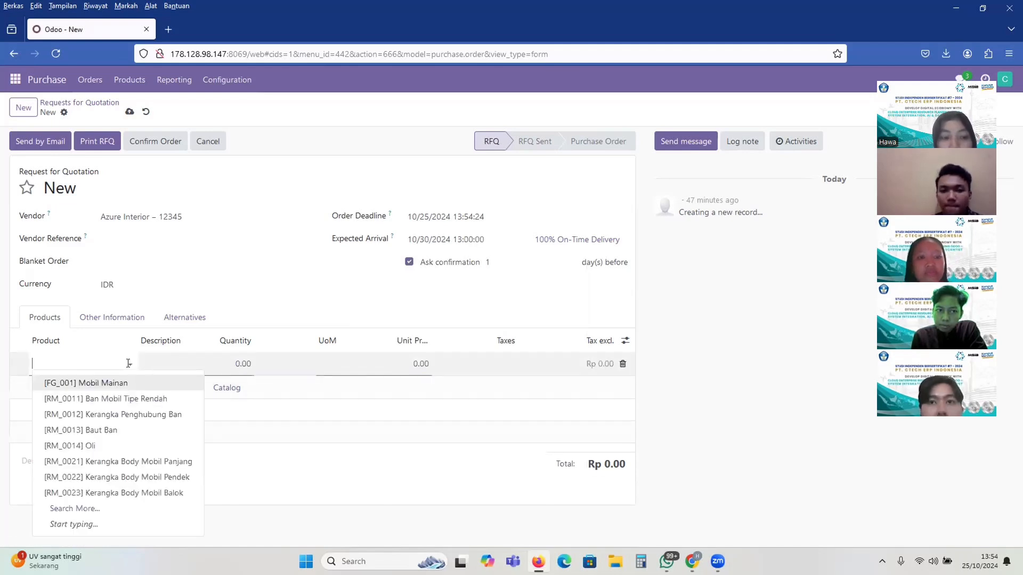
pyautogui.click(88, 509)
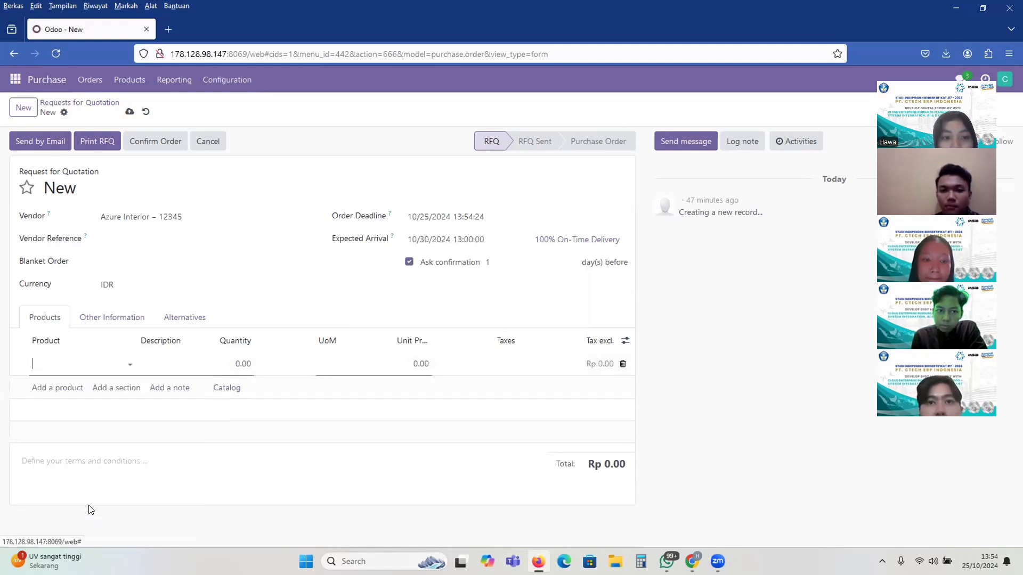
pyautogui.scroll(-2, 339, 384)
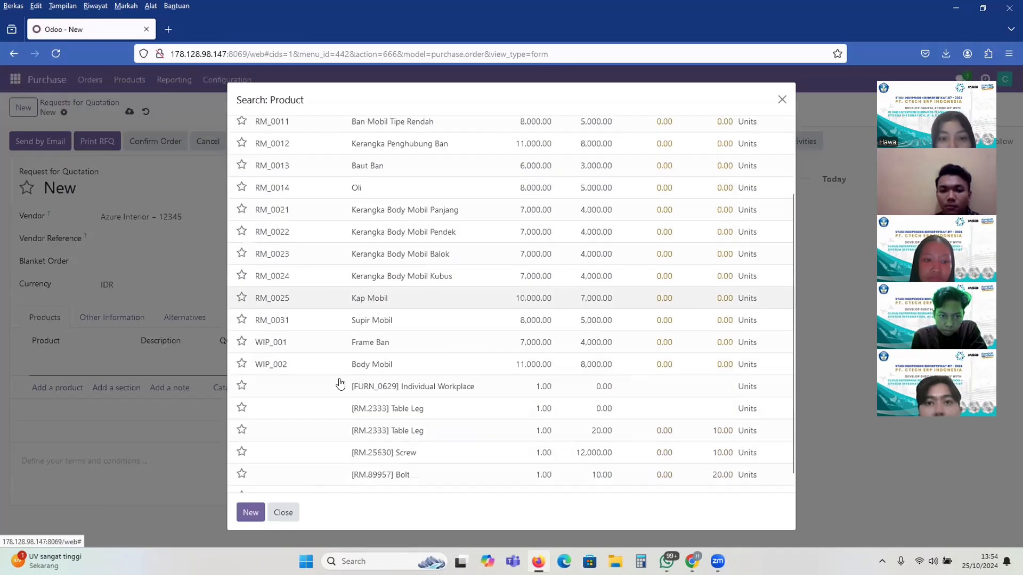
pyautogui.click(434, 385)
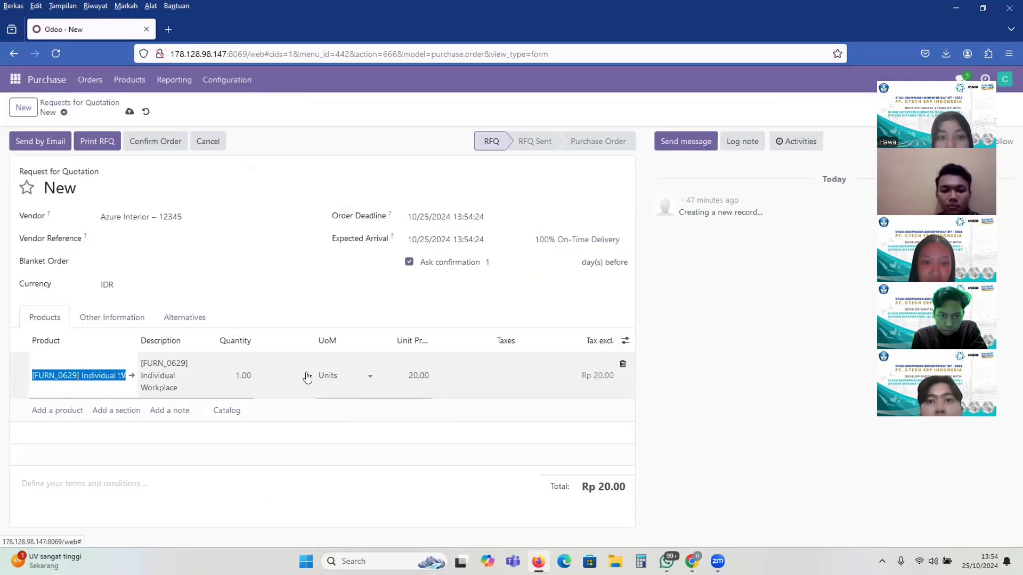
# - Set the Individual Workplace line to quantity 100 with the PPN IN 11% tax, and save the request for quotation
pyautogui.click(233, 369)
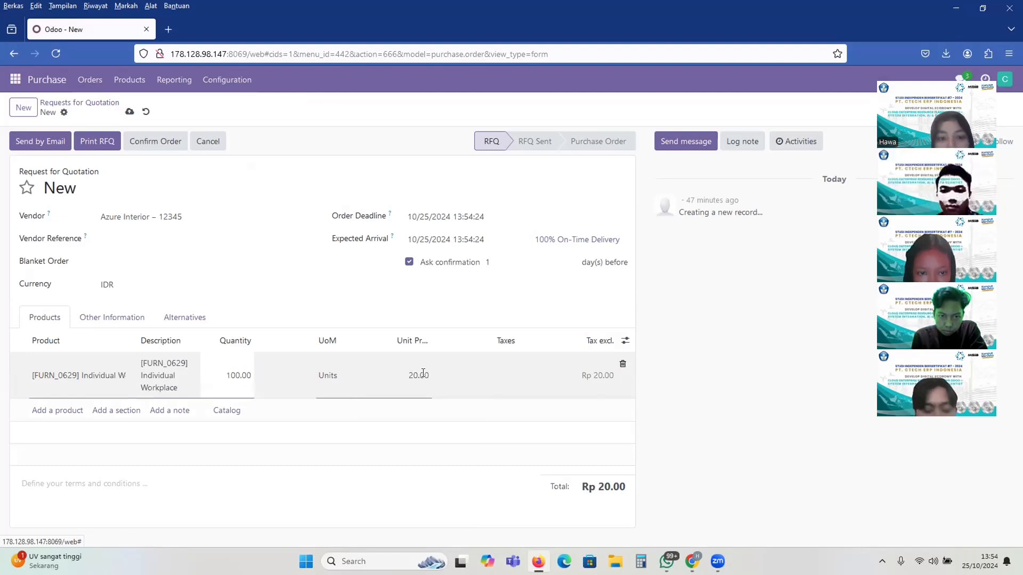
pyautogui.click(512, 371)
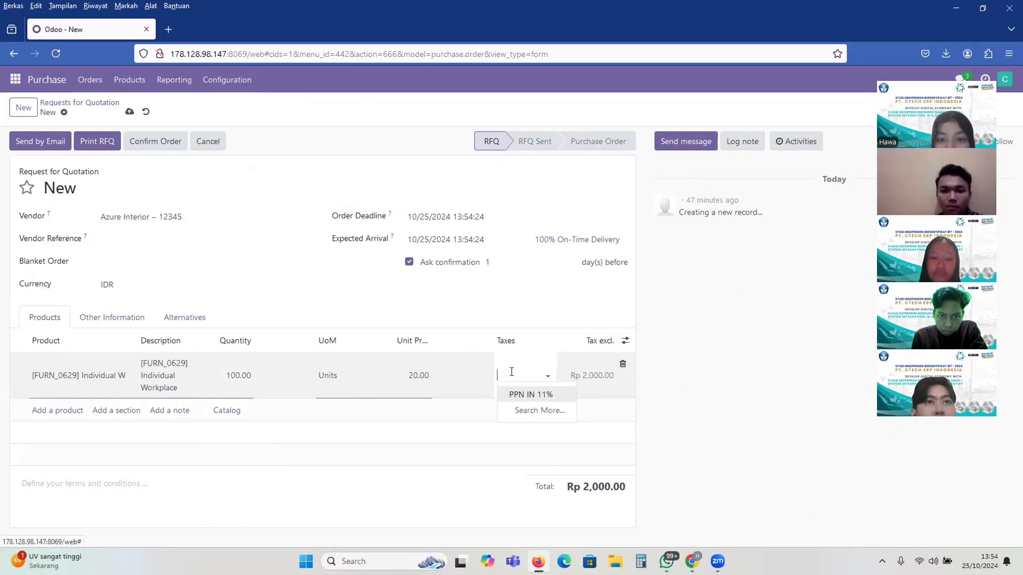
pyautogui.click(551, 395)
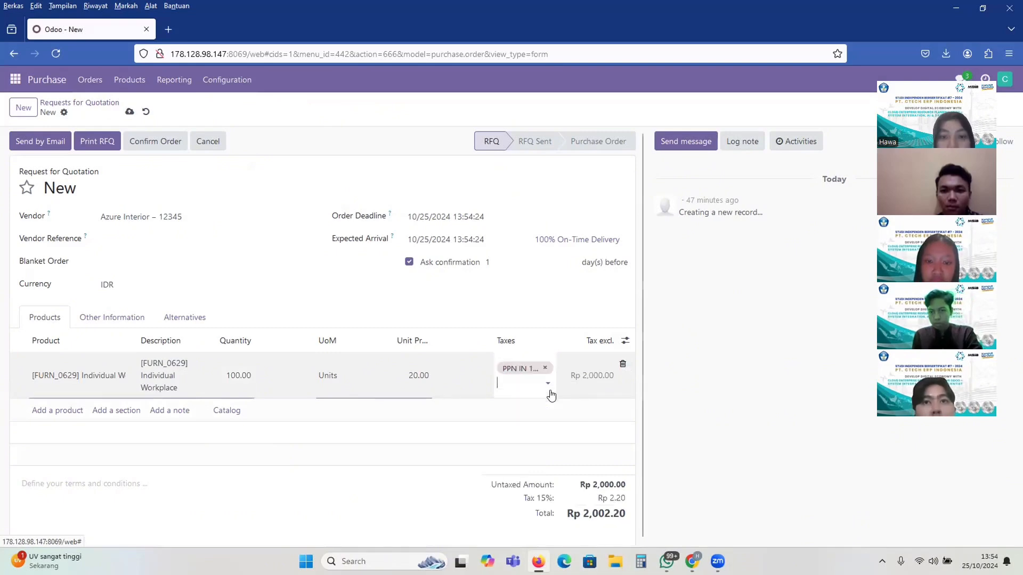
pyautogui.click(386, 448)
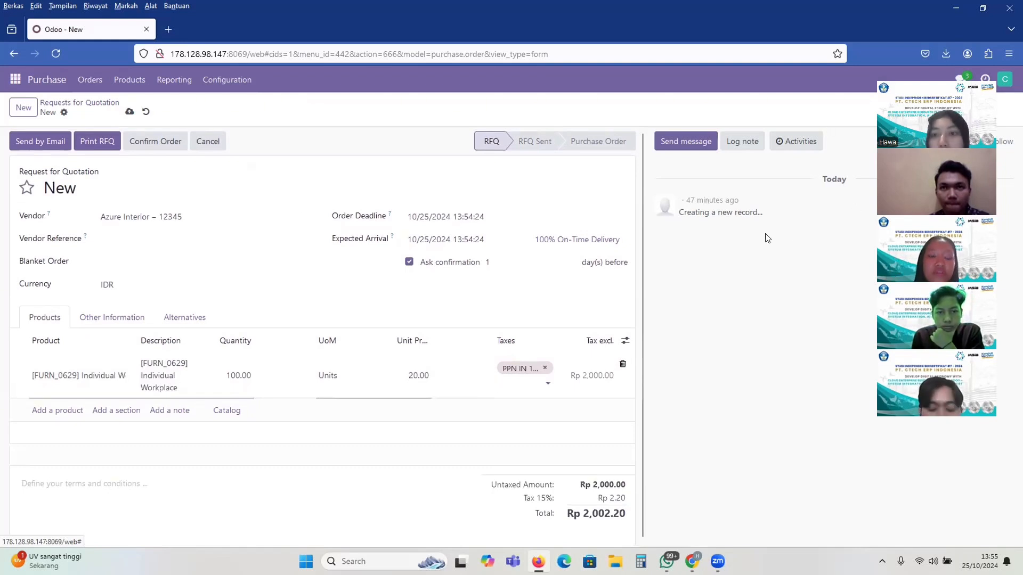
pyautogui.click(129, 112)
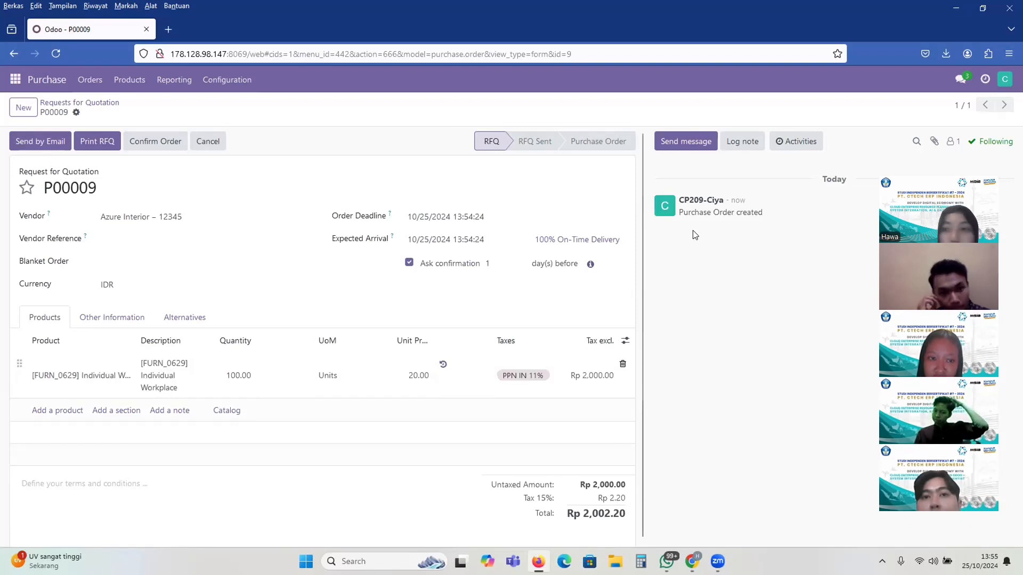
# - Check the contact record of the request's follower and return to the request for quotation
pyautogui.click(947, 145)
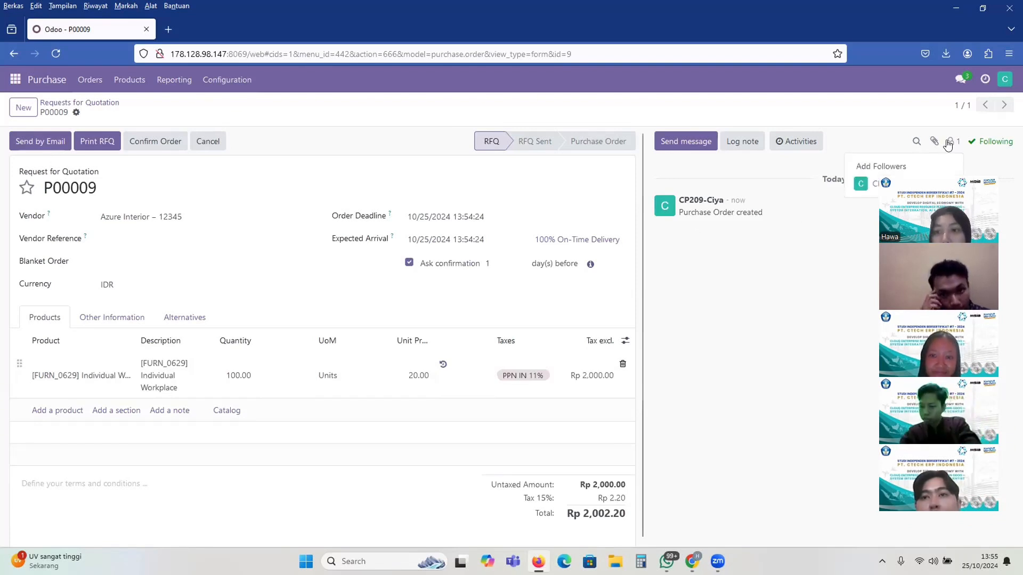
pyautogui.click(870, 185)
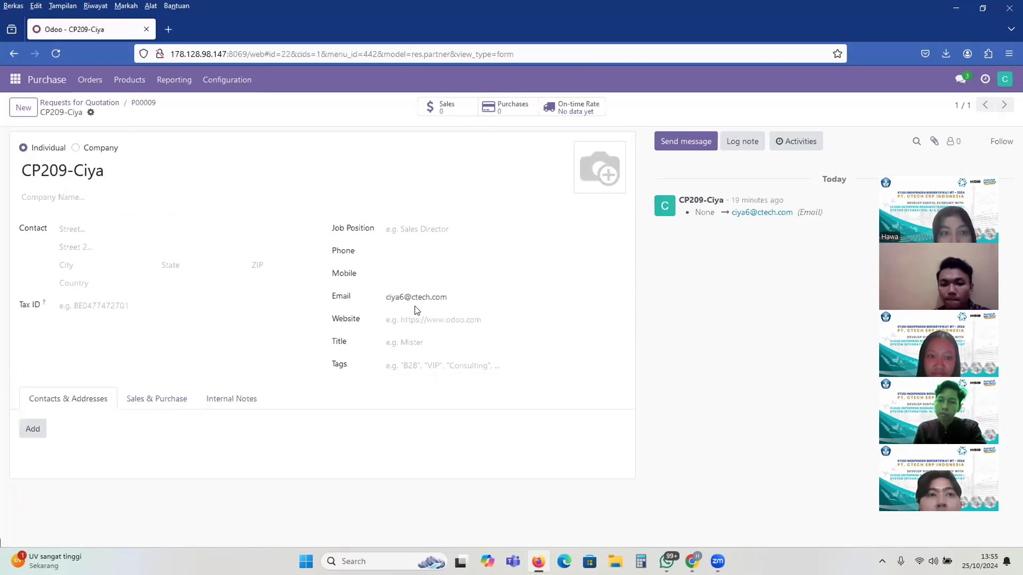
pyautogui.click(12, 54)
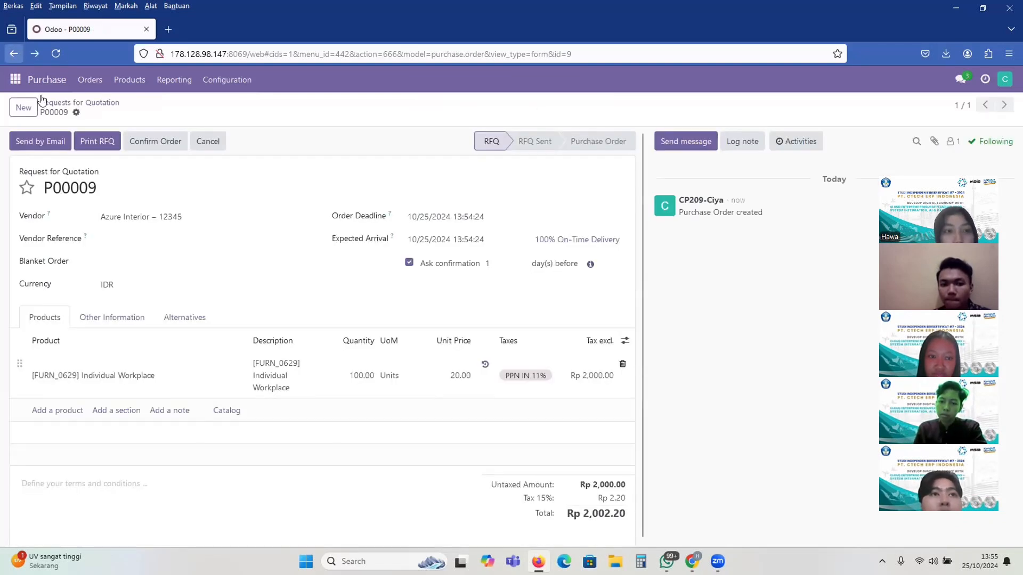
# - Email the request for quotation to Azure Interior using the Purchase: Request For Quotation template
pyautogui.click(43, 140)
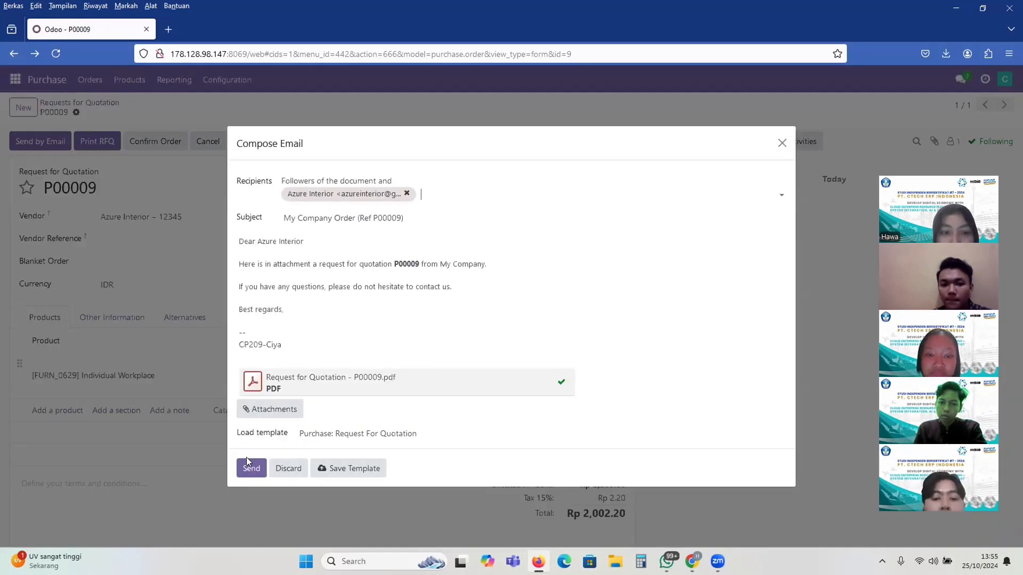
pyautogui.click(248, 463)
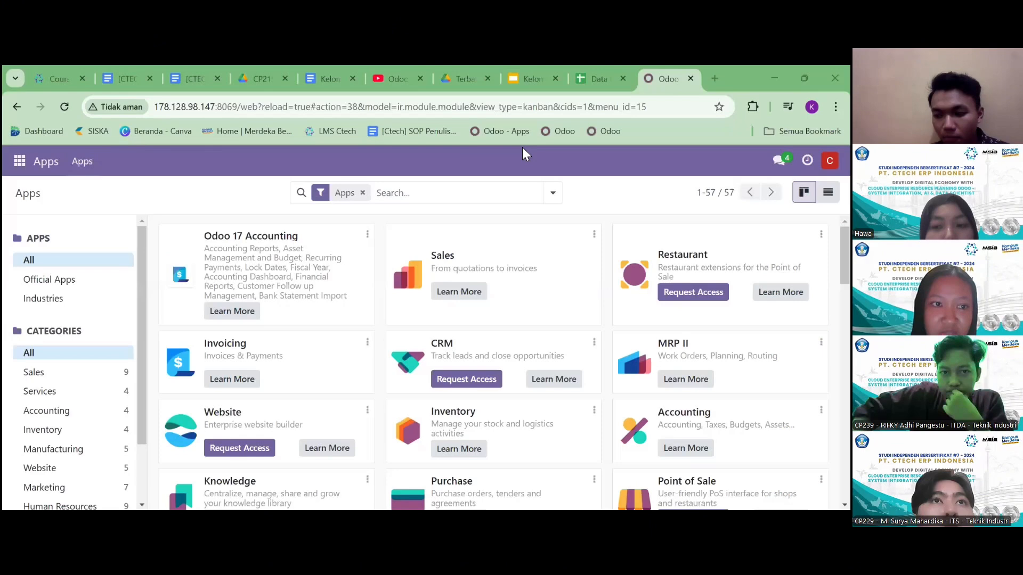
# - Open the Azure Interior request for quotation with status RFQ Sent in the Purchase app
pyautogui.click(28, 167)
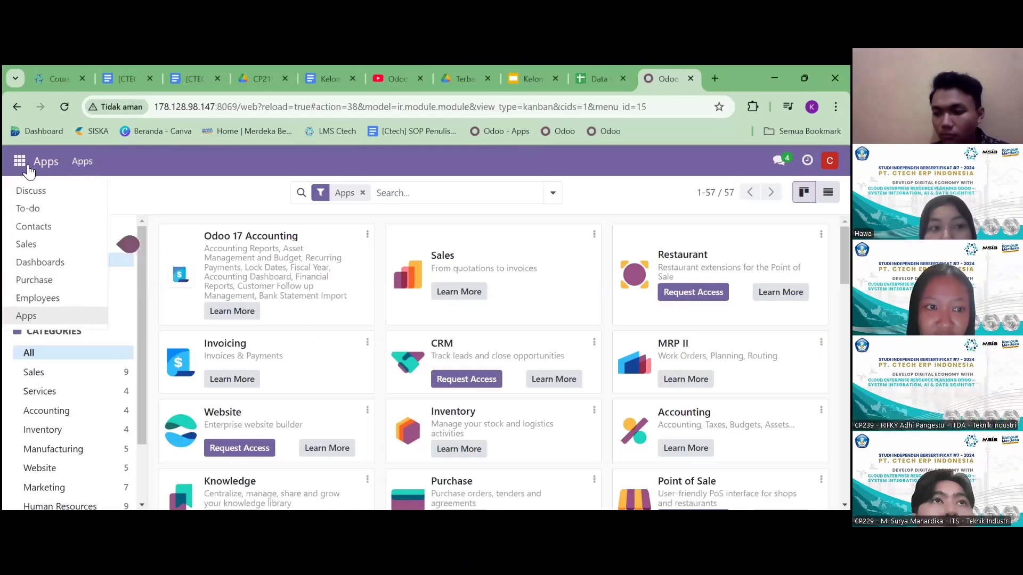
pyautogui.click(69, 279)
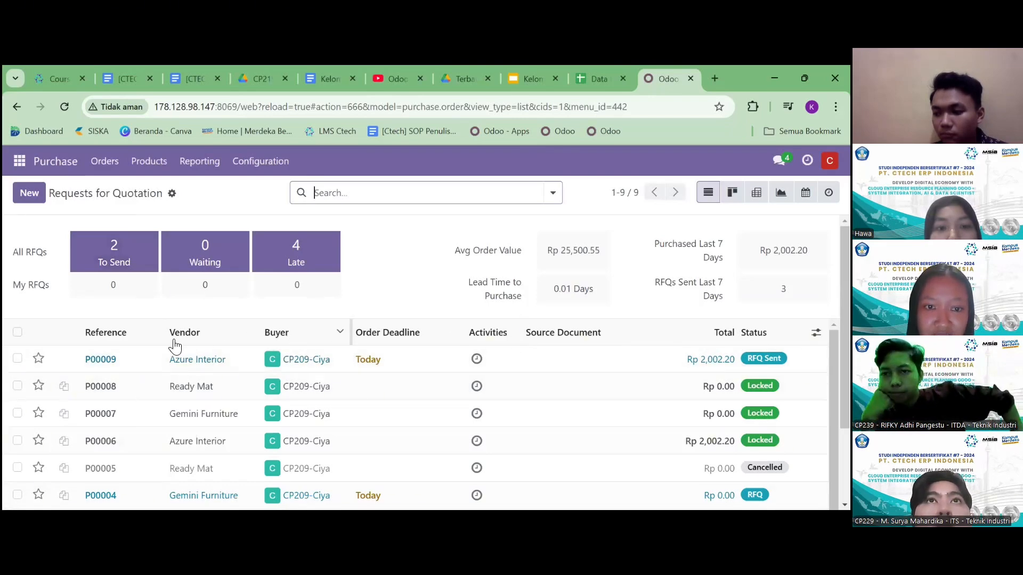
pyautogui.click(140, 360)
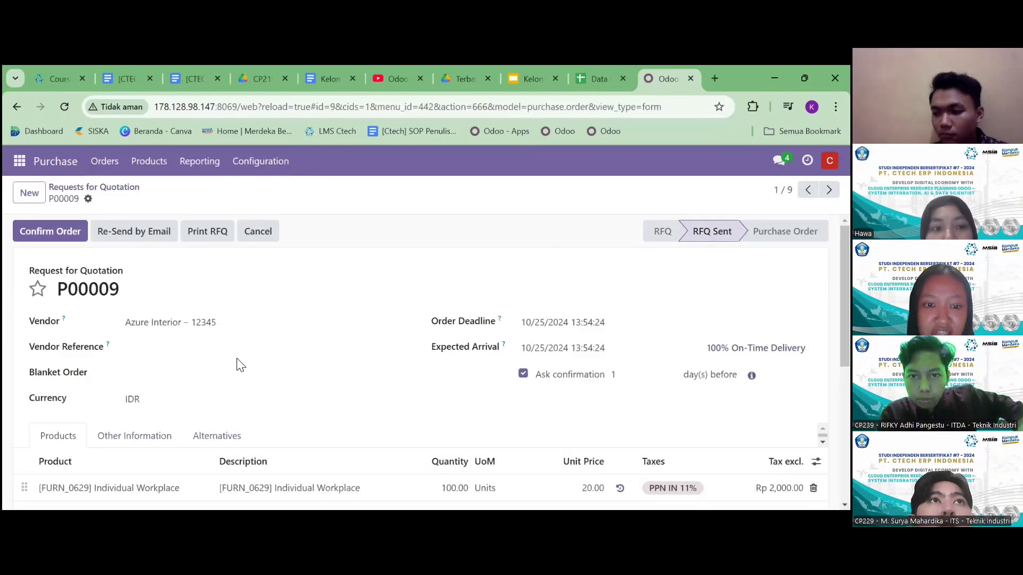
# - Create an alternative to the Azure Interior request for vendor Gemini Furniture, with its products copied
pyautogui.scroll(-1, 238, 360)
pyautogui.click(230, 382)
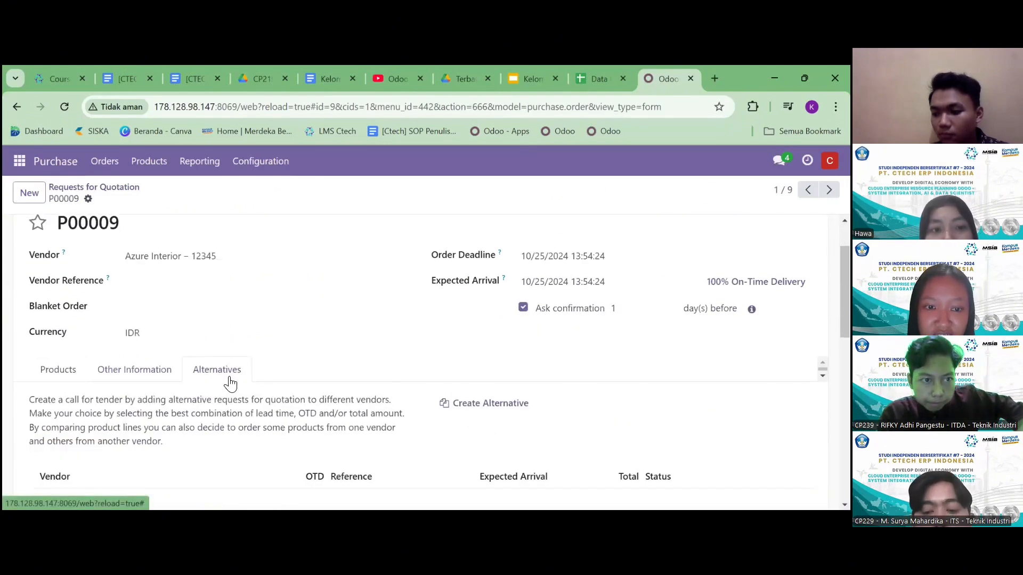
pyautogui.click(486, 404)
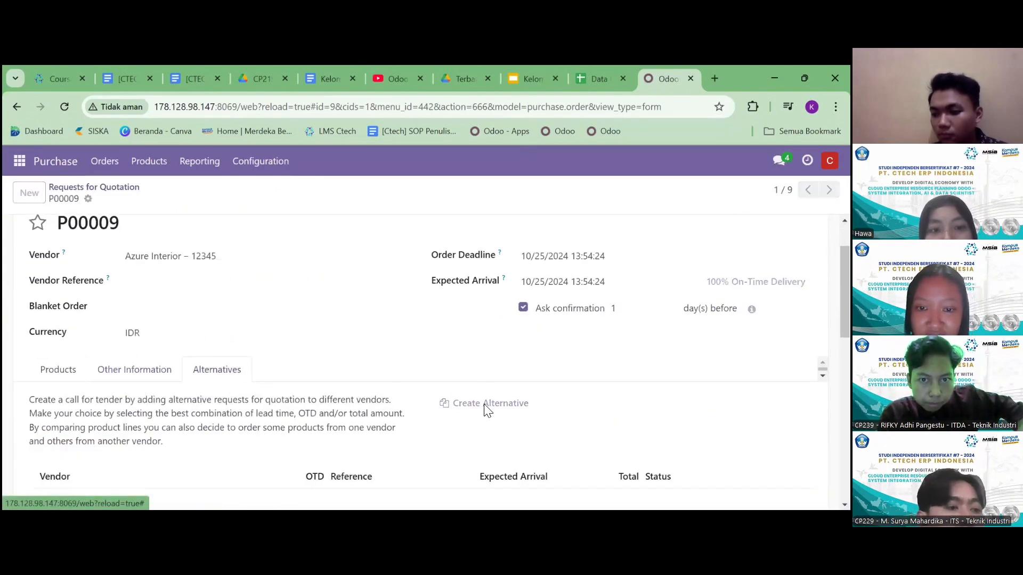
pyautogui.click(228, 327)
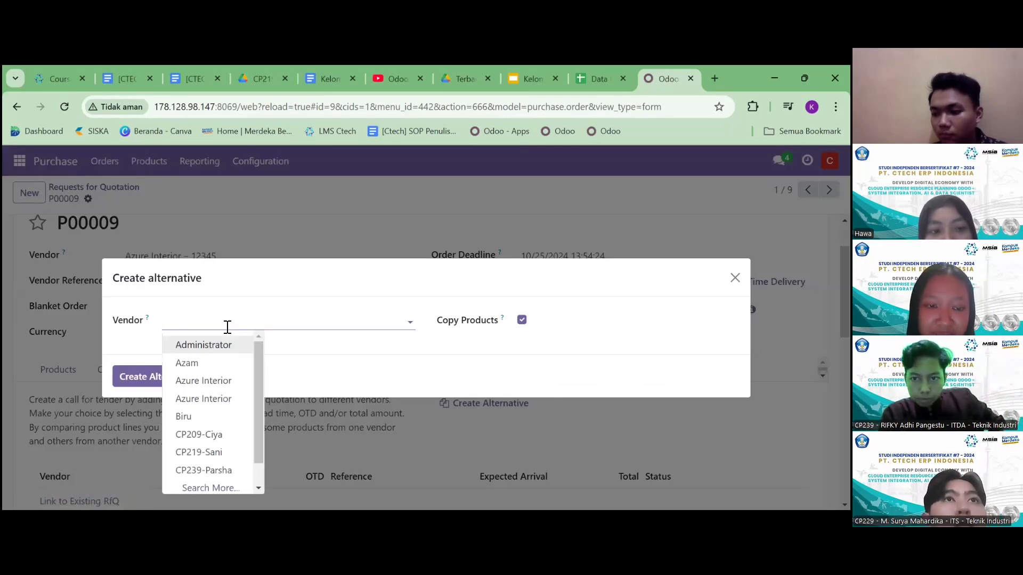
pyautogui.write('Gemi')
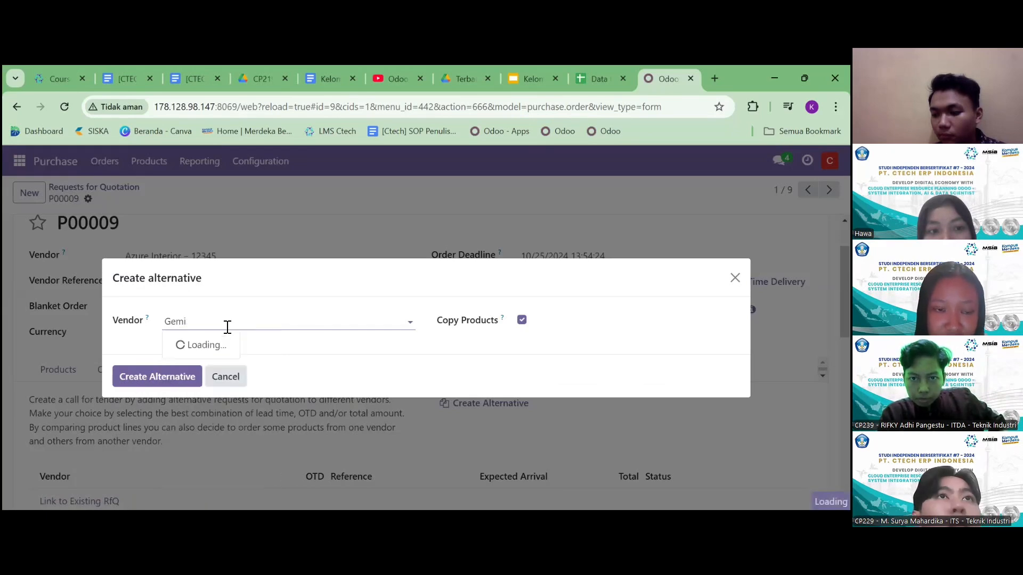
pyautogui.click(229, 345)
pyautogui.click(168, 377)
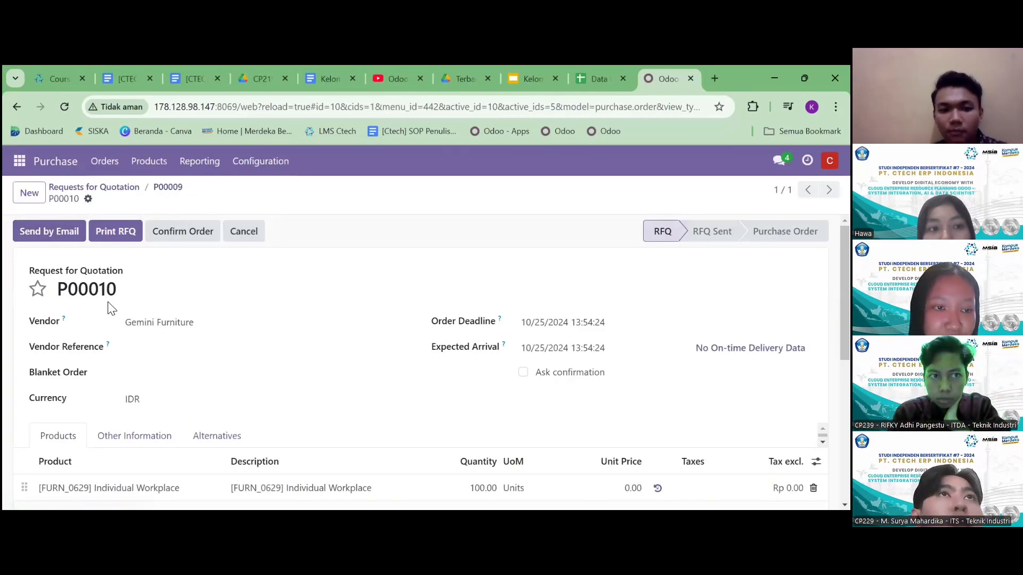
# - Create another alternative from the Gemini Furniture request for vendor Ready Mat, with its products copied
pyautogui.scroll(-2, 210, 283)
pyautogui.scroll(2, 240, 336)
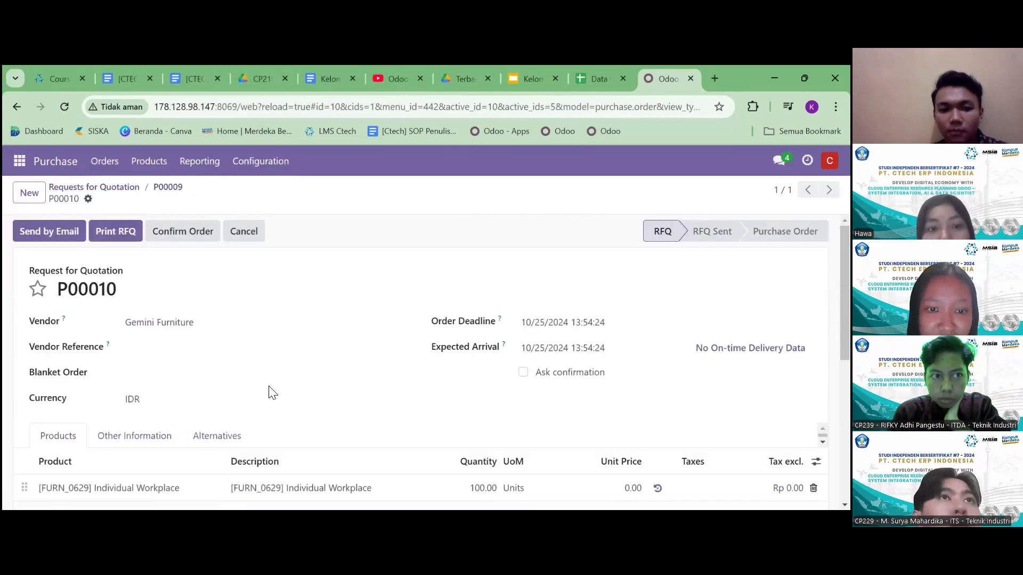
pyautogui.click(212, 436)
pyautogui.scroll(-1, 330, 413)
pyautogui.click(467, 406)
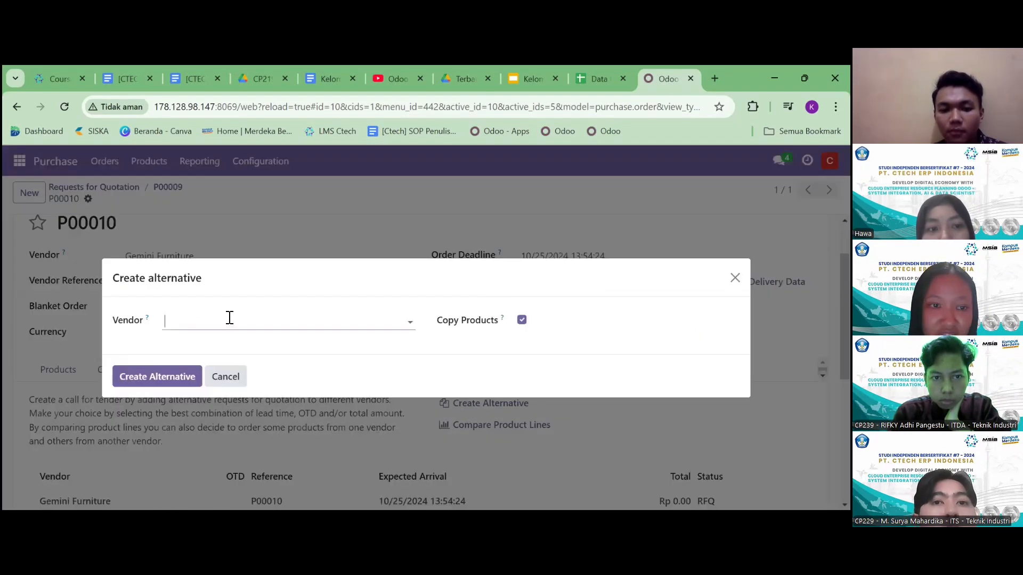
pyautogui.click(230, 319)
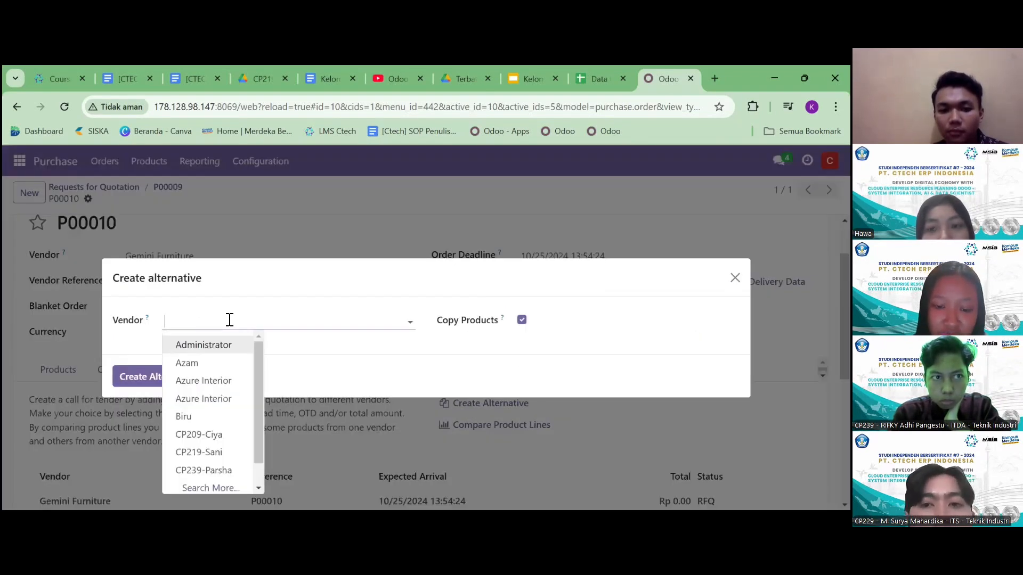
pyautogui.write('Read')
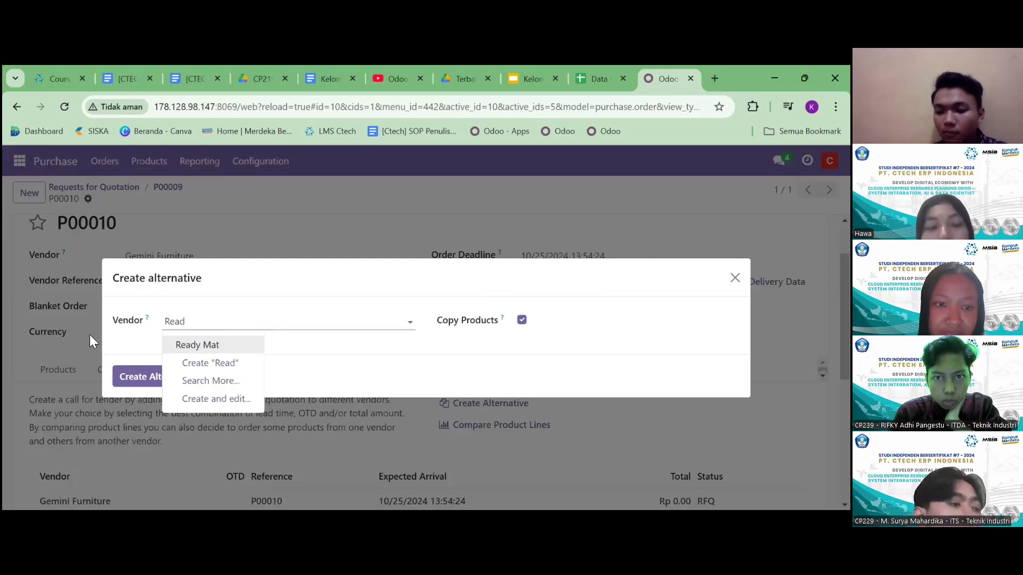
pyautogui.click(197, 346)
pyautogui.click(172, 376)
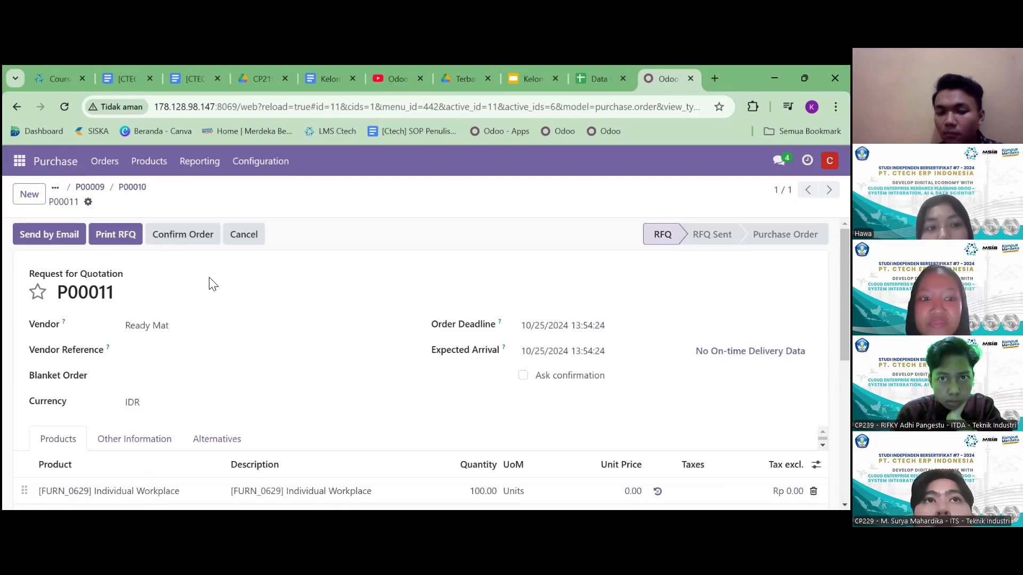
# - Look over the Ready Mat request for quotation and return to the Requests for Quotation list
pyautogui.scroll(-5, 210, 282)
pyautogui.scroll(5, 210, 281)
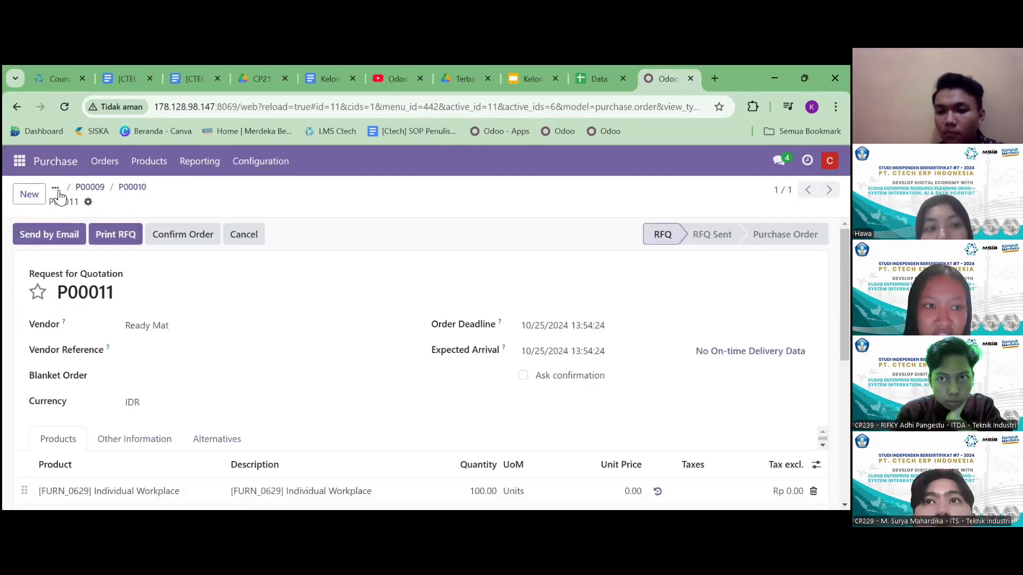
pyautogui.click(72, 166)
pyautogui.click(101, 166)
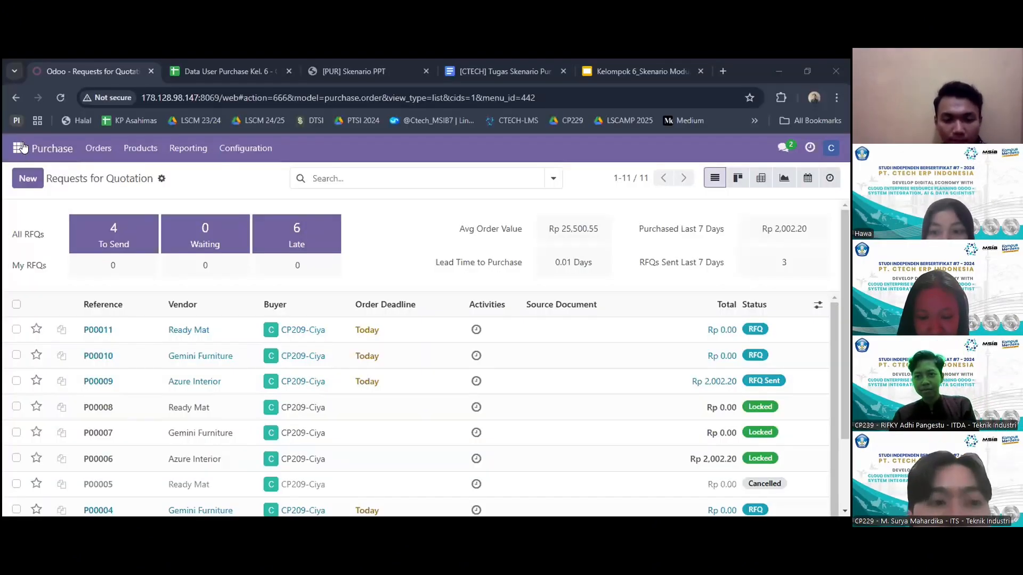
# - Confirm the Azure Interior request for quotation with status RFQ Sent as an order, keeping its alternatives
pyautogui.click(22, 147)
pyautogui.click(7, 155)
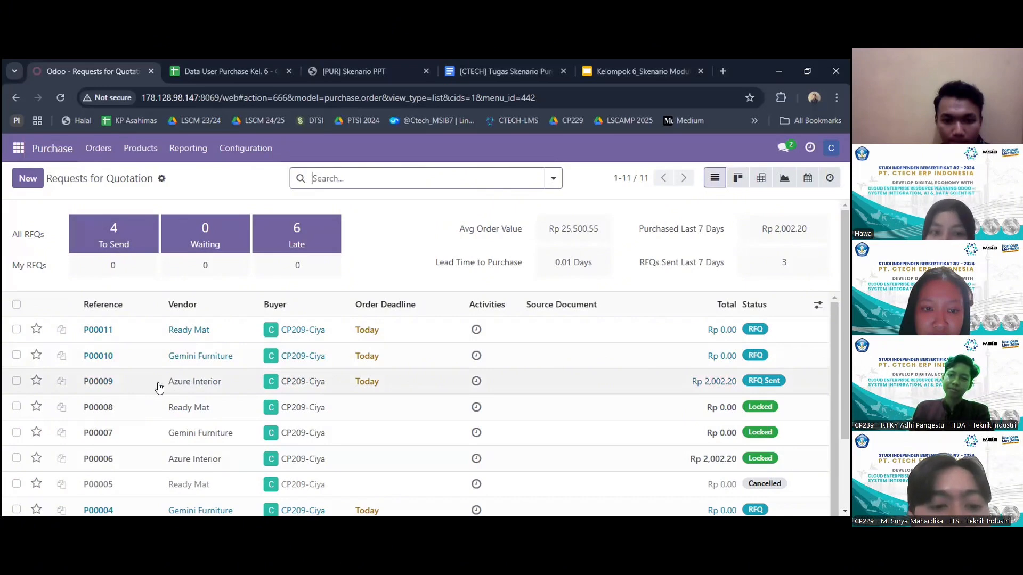
pyautogui.click(103, 382)
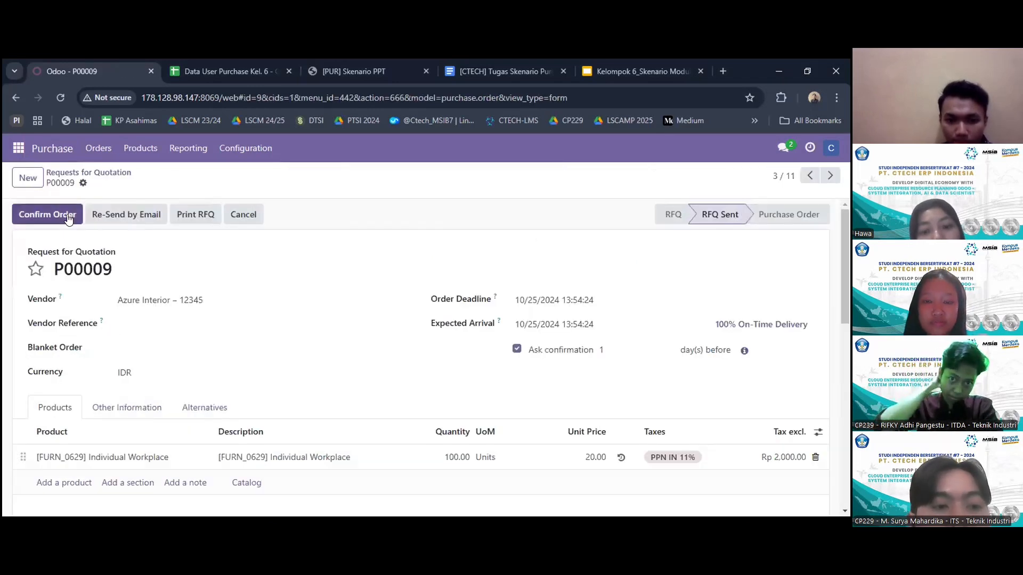
pyautogui.click(68, 216)
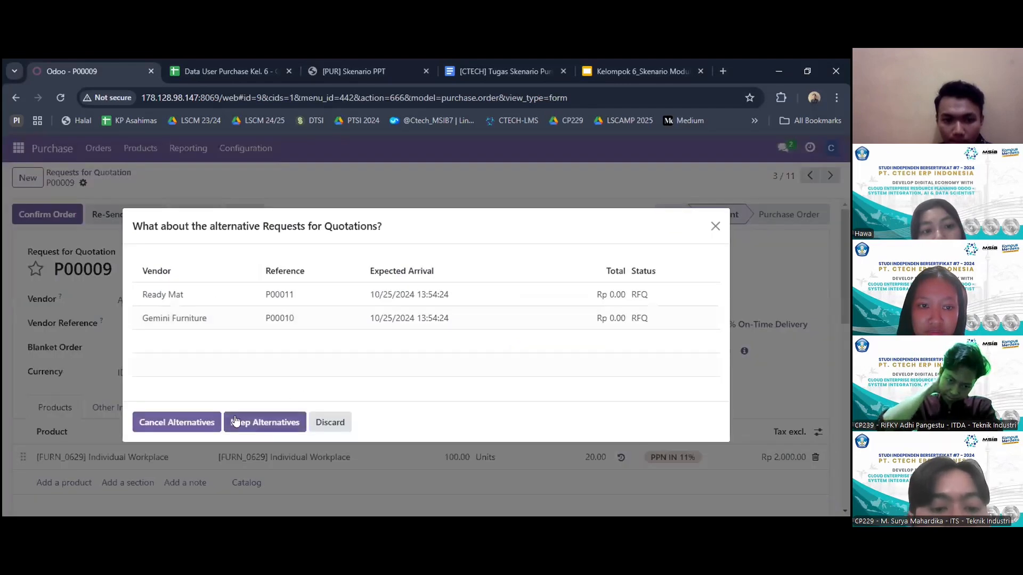
pyautogui.click(254, 420)
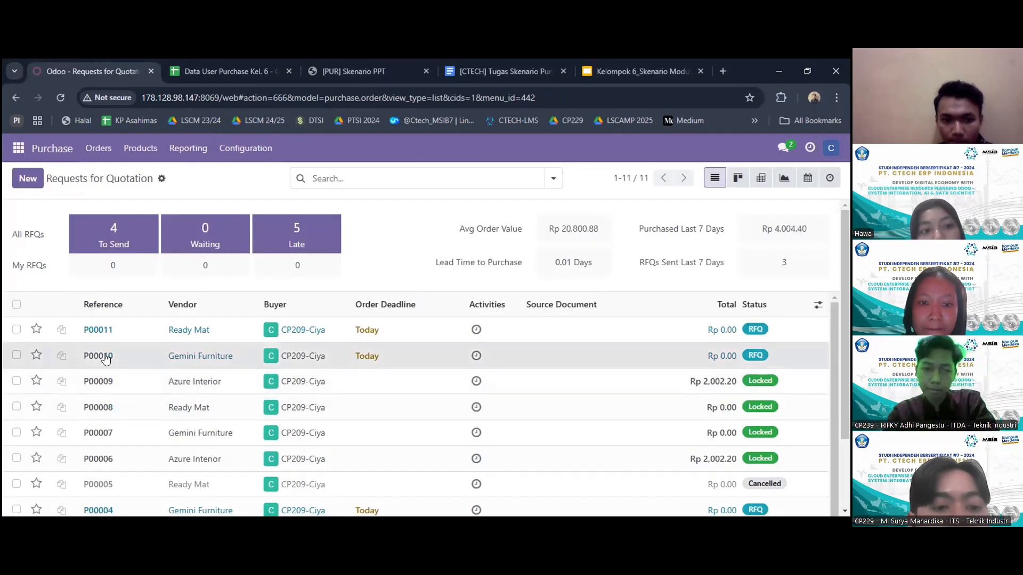
# - Confirm the newest Gemini Furniture request for quotation as an order and return to the Requests for Quotation list
pyautogui.click(99, 354)
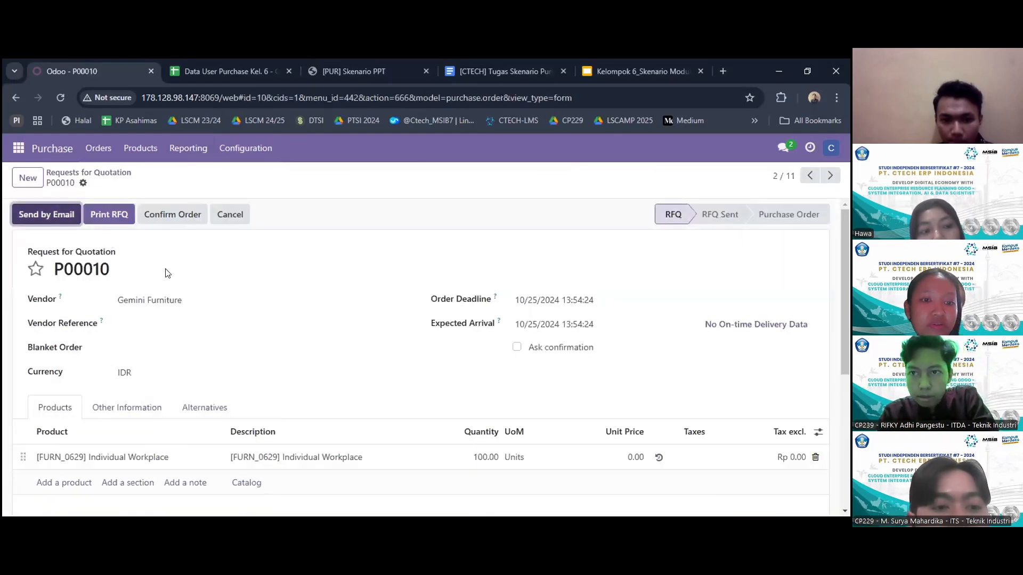
pyautogui.click(181, 221)
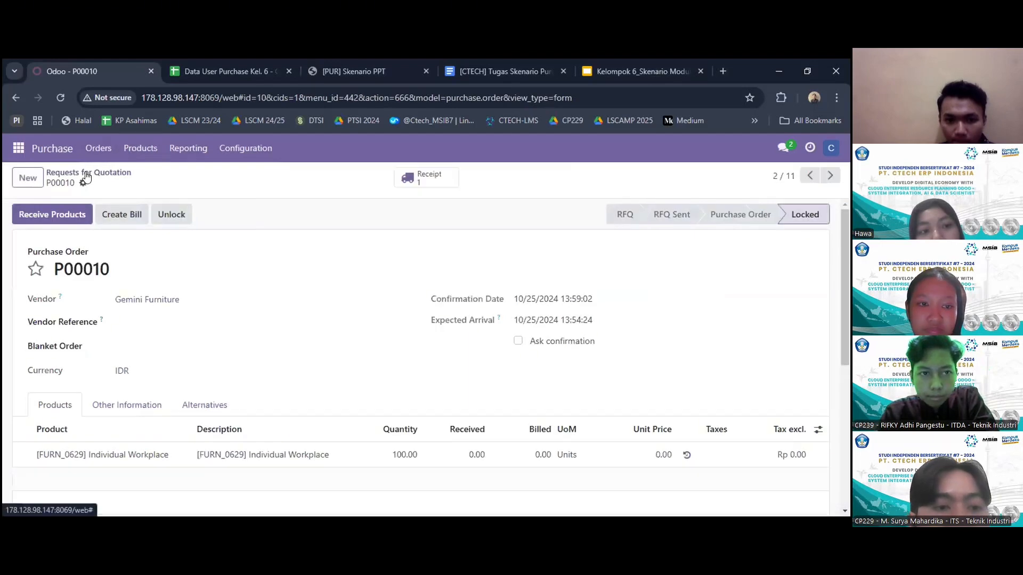
pyautogui.click(90, 173)
# - Confirm the newest Ready Mat request for quotation as an order and go back to the request list
pyautogui.click(105, 331)
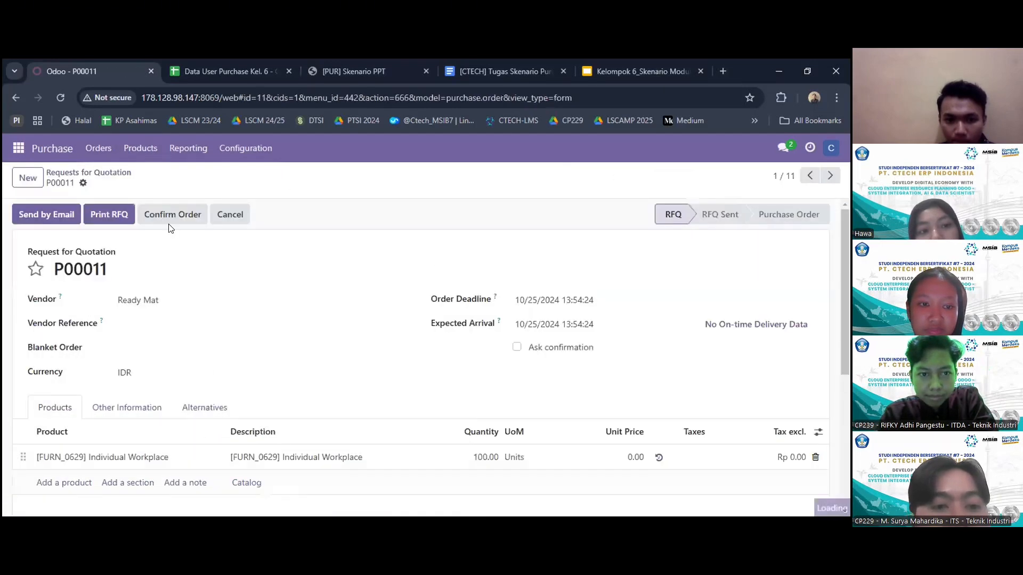
pyautogui.click(153, 208)
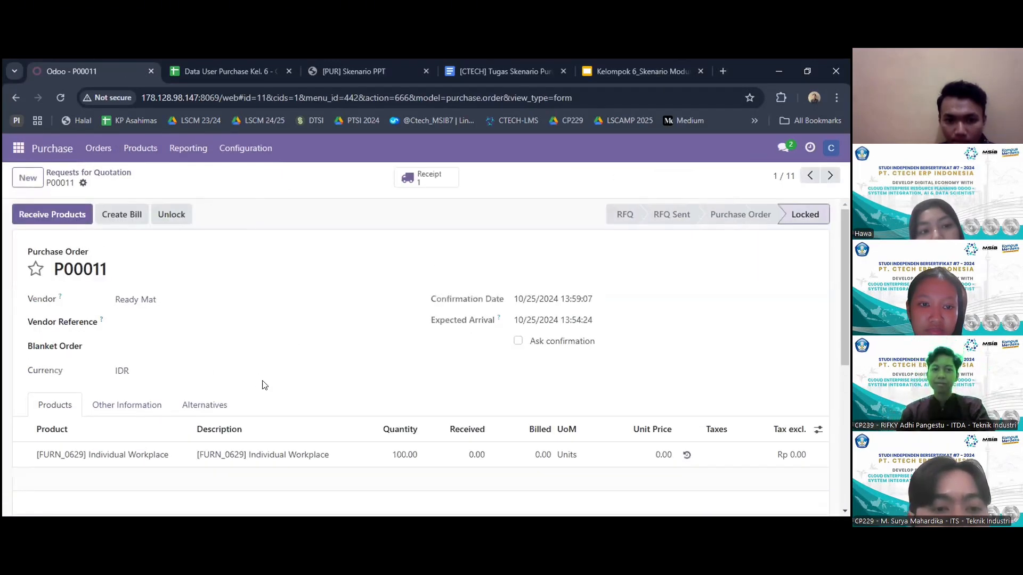
pyautogui.click(88, 173)
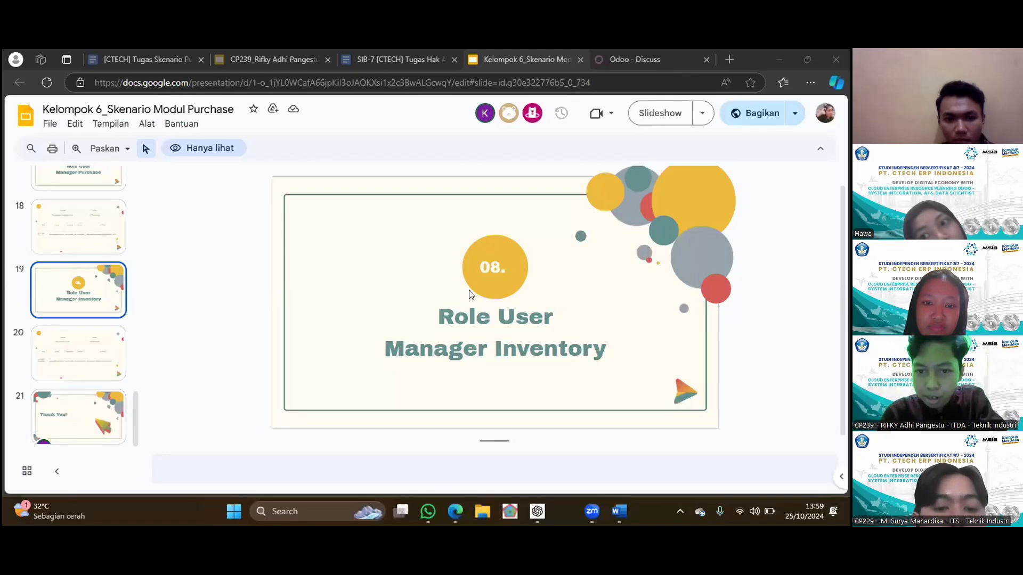
# - Show the slide with the Manager Inventory role details, then switch to Odoo and open the Purchase app
pyautogui.click(109, 346)
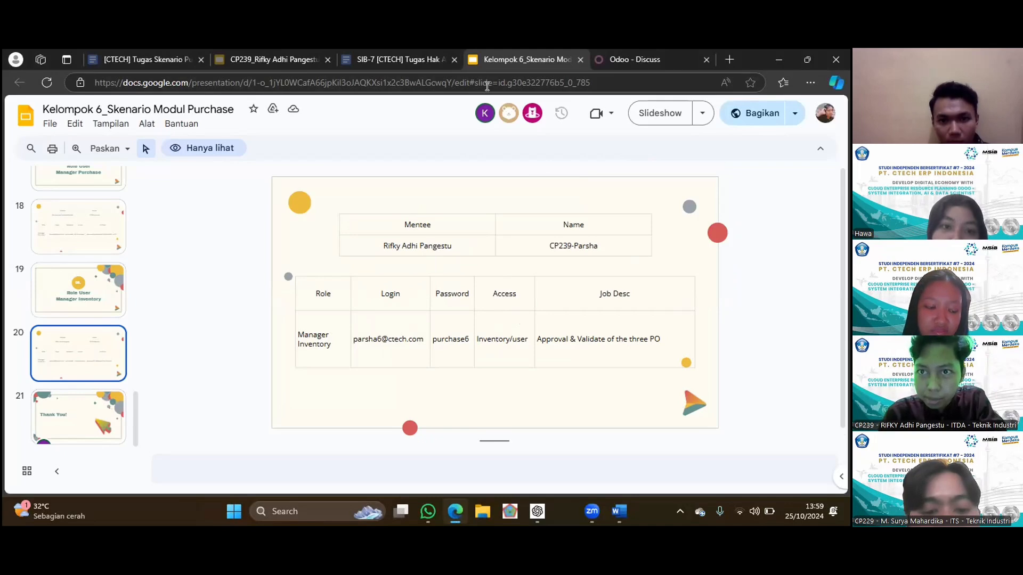
pyautogui.click(639, 59)
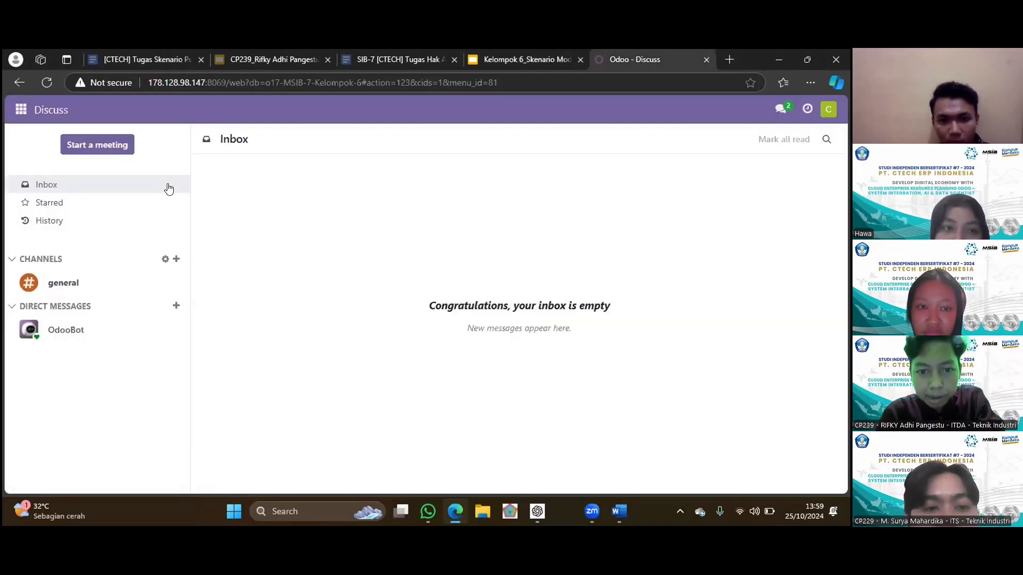
pyautogui.click(19, 110)
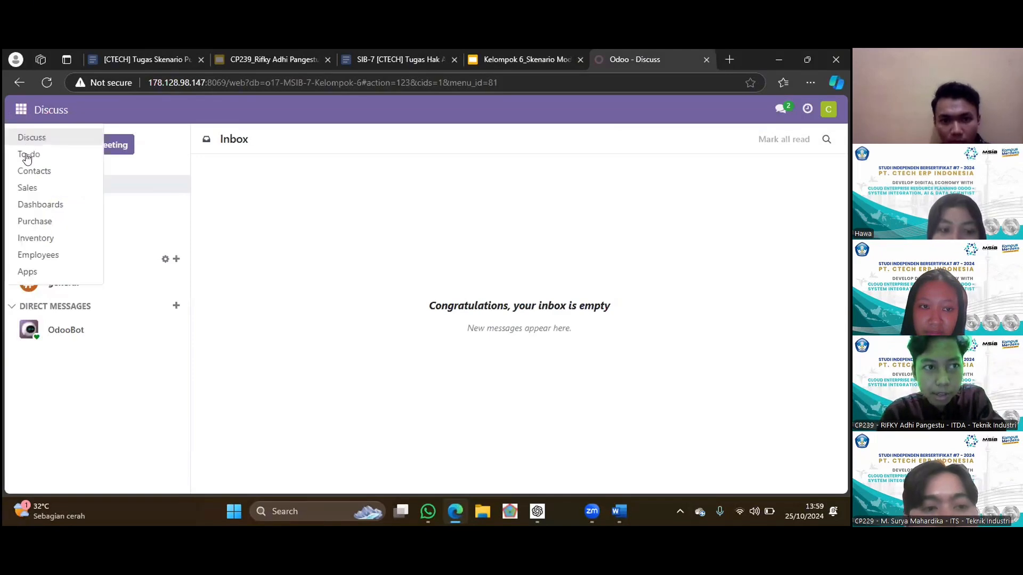
pyautogui.click(47, 223)
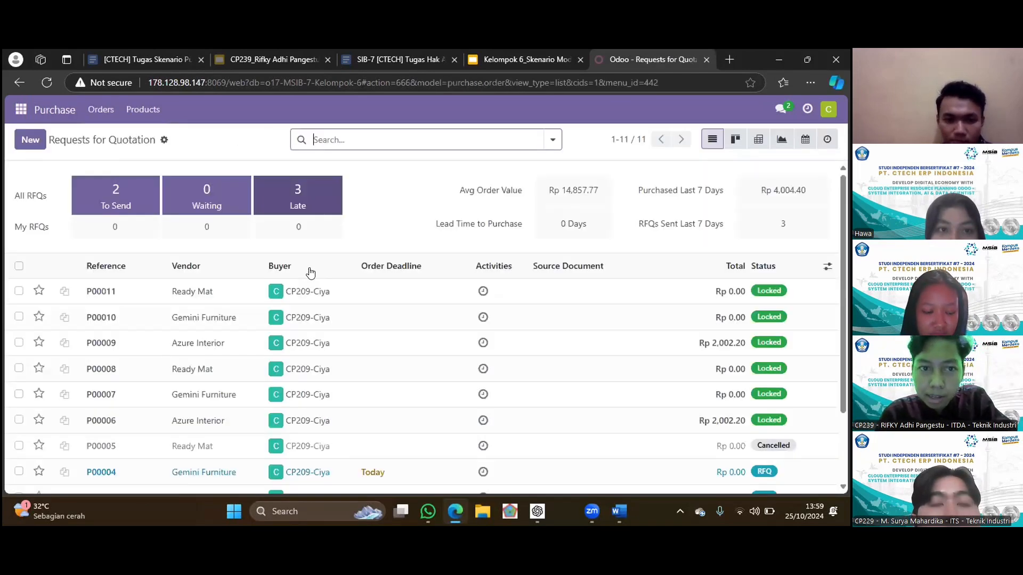
# - Receive the products of the newest Azure Interior purchase order, validate the receipt and return to the Requests for Quotation list
pyautogui.scroll(-1, 310, 273)
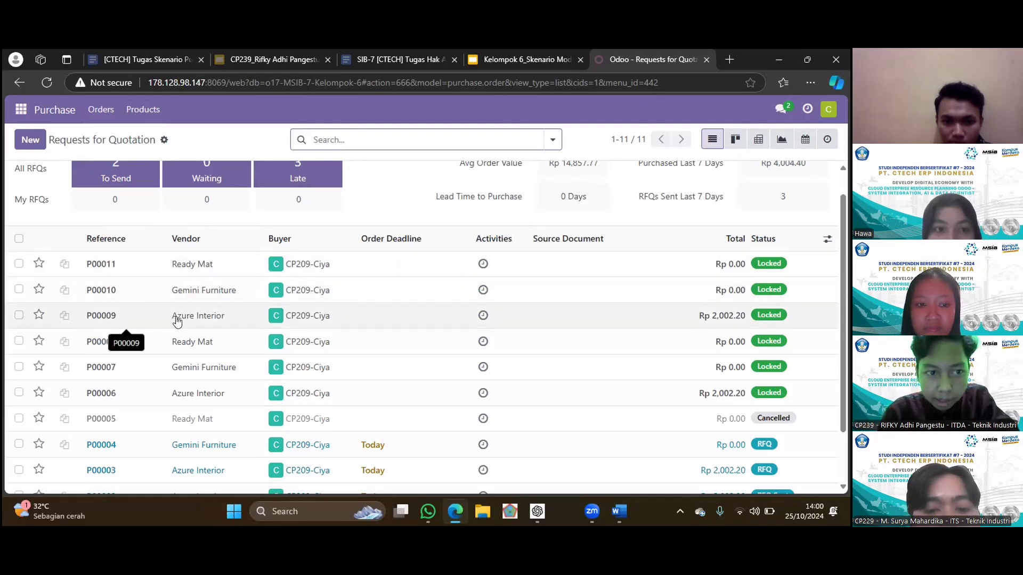
pyautogui.click(207, 320)
pyautogui.scroll(-2, 169, 365)
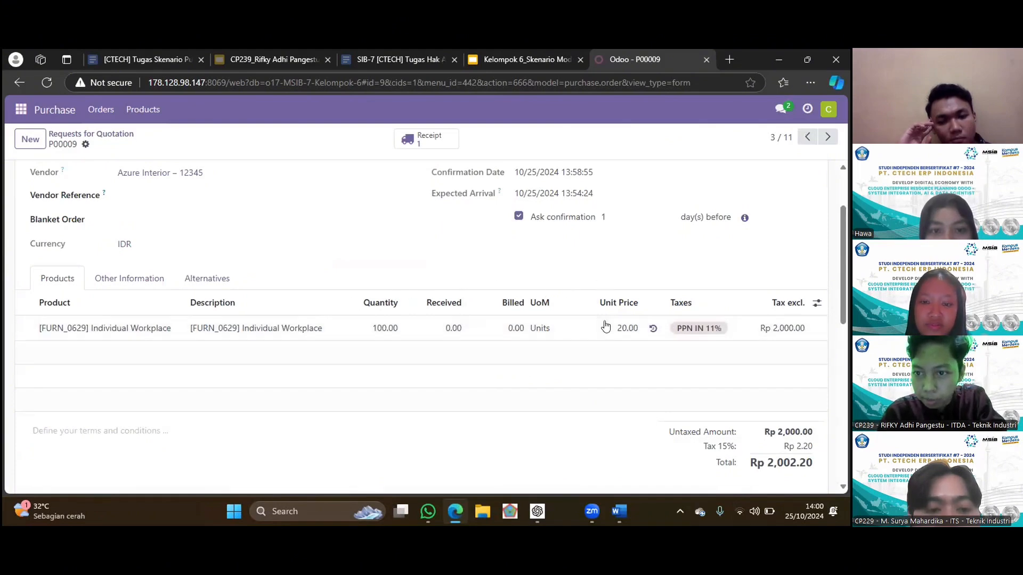
pyautogui.scroll(-2, 721, 420)
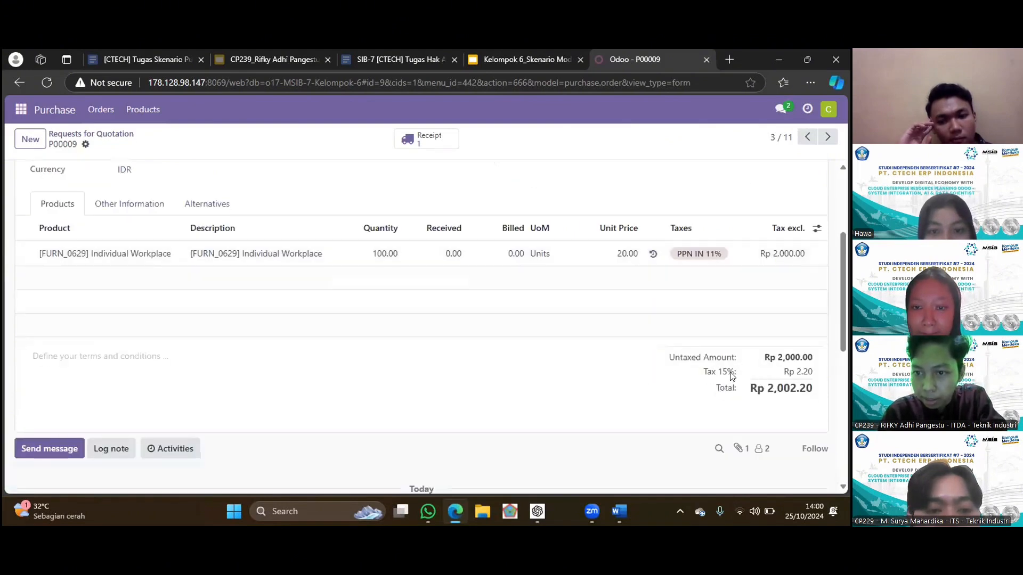
pyautogui.scroll(3, 564, 346)
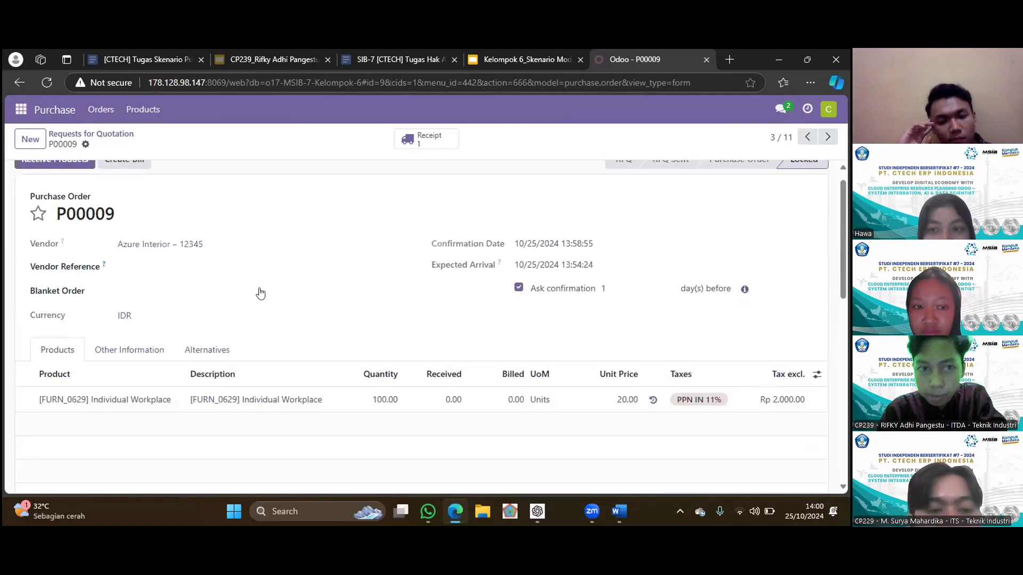
pyautogui.click(49, 186)
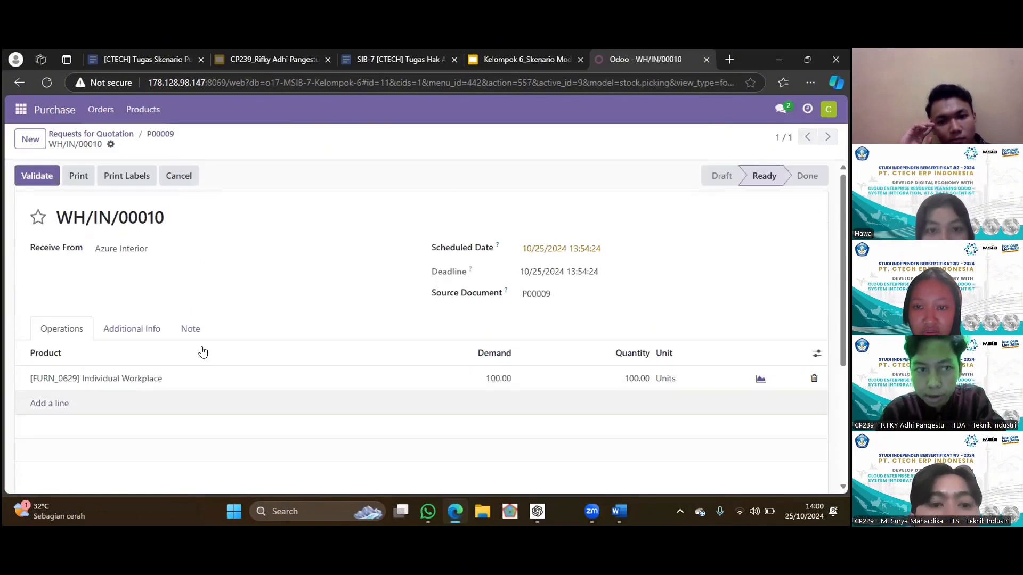
pyautogui.click(33, 169)
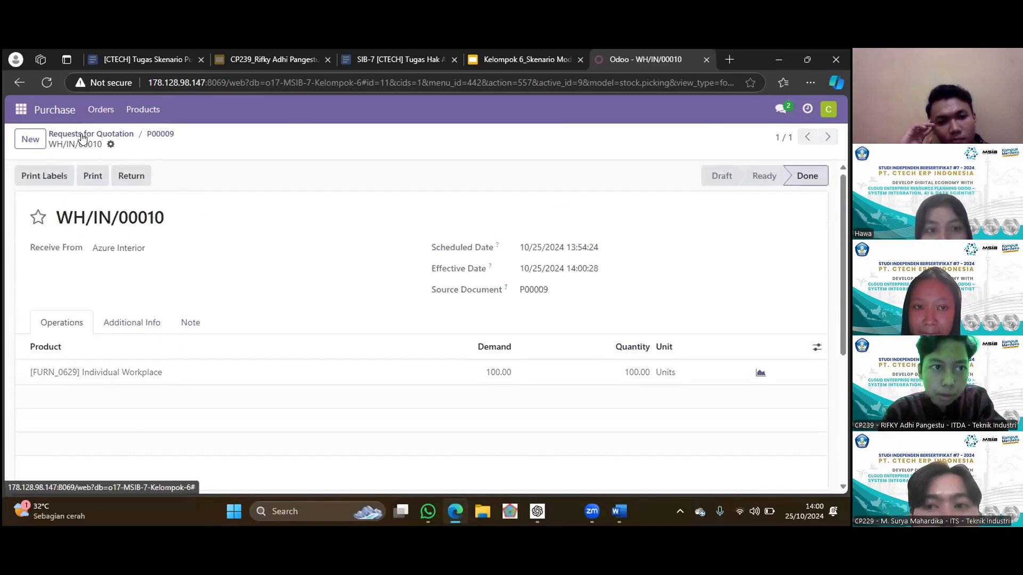
pyautogui.click(83, 138)
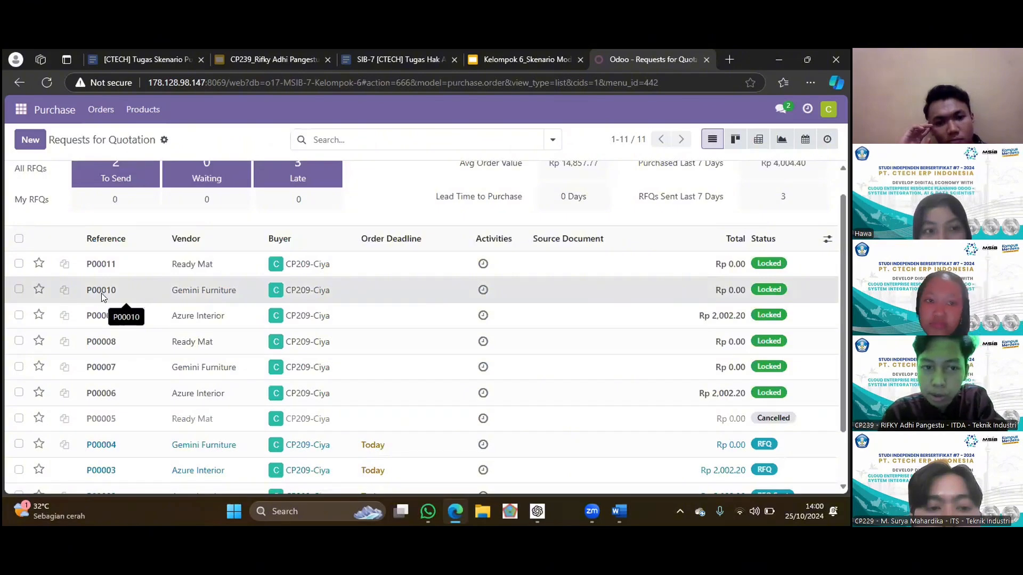
# - Review the newest Gemini Furniture purchase order and start receiving its products
pyautogui.click(100, 293)
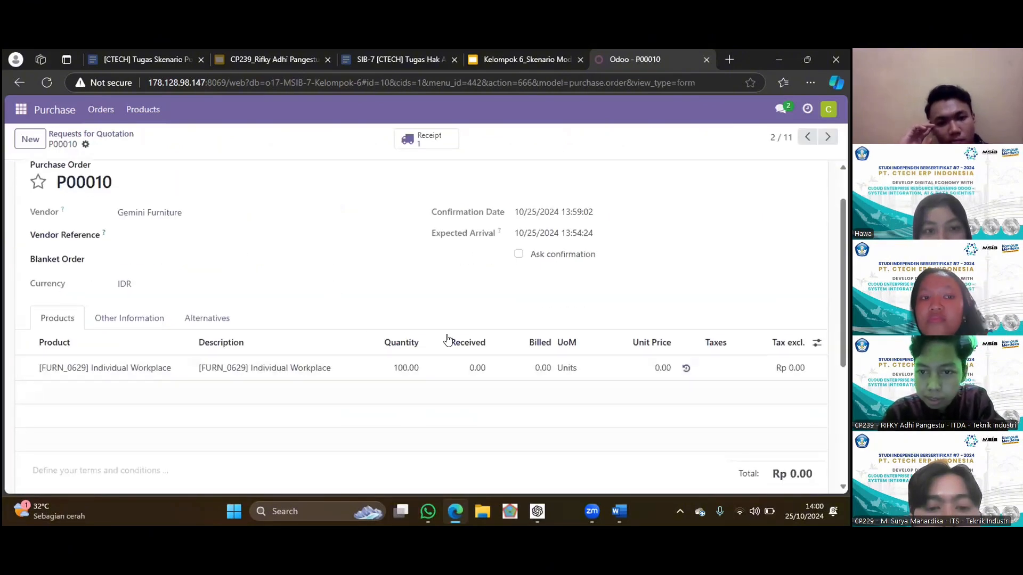
pyautogui.scroll(1, 600, 350)
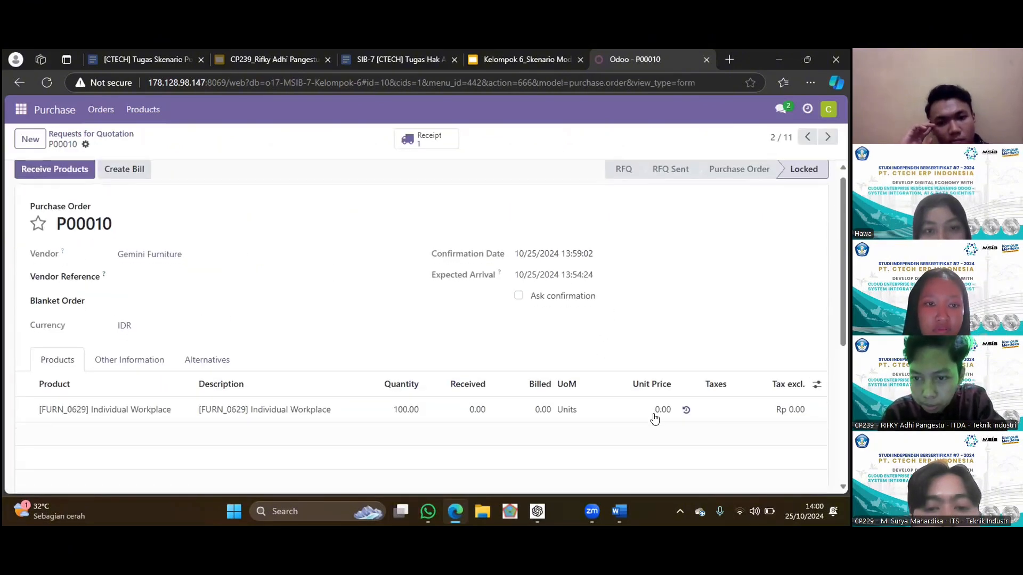
pyautogui.moveTo(657, 415); pyautogui.dragTo(646, 290)
pyautogui.scroll(-1, 646, 289)
pyautogui.click(613, 414)
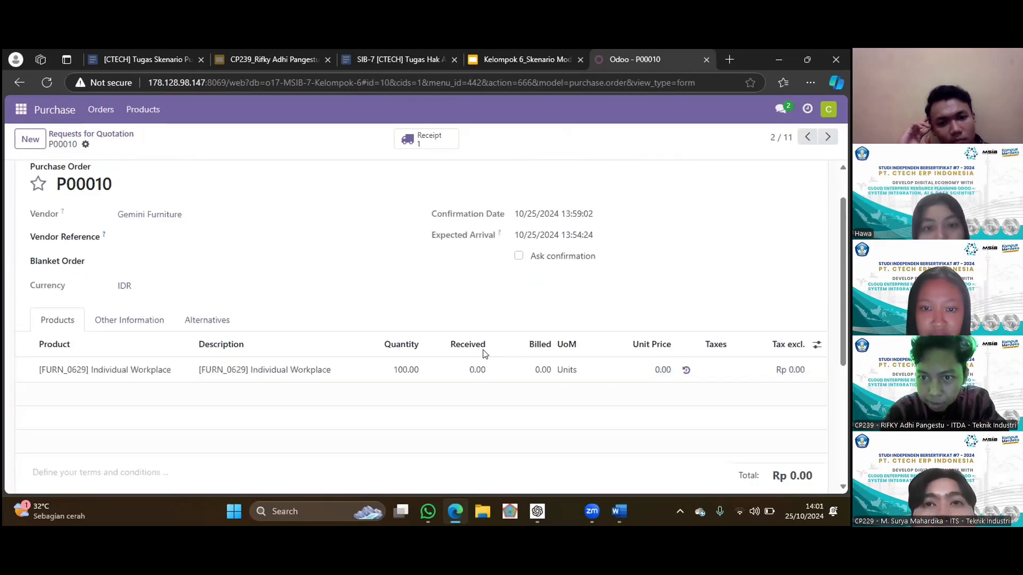
pyautogui.scroll(1, 52, 196)
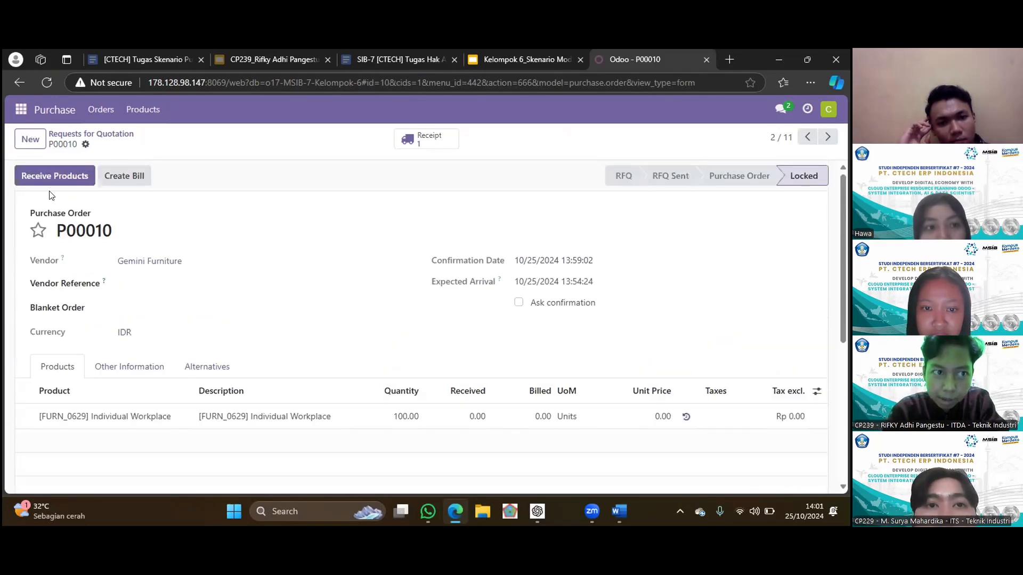
pyautogui.click(53, 173)
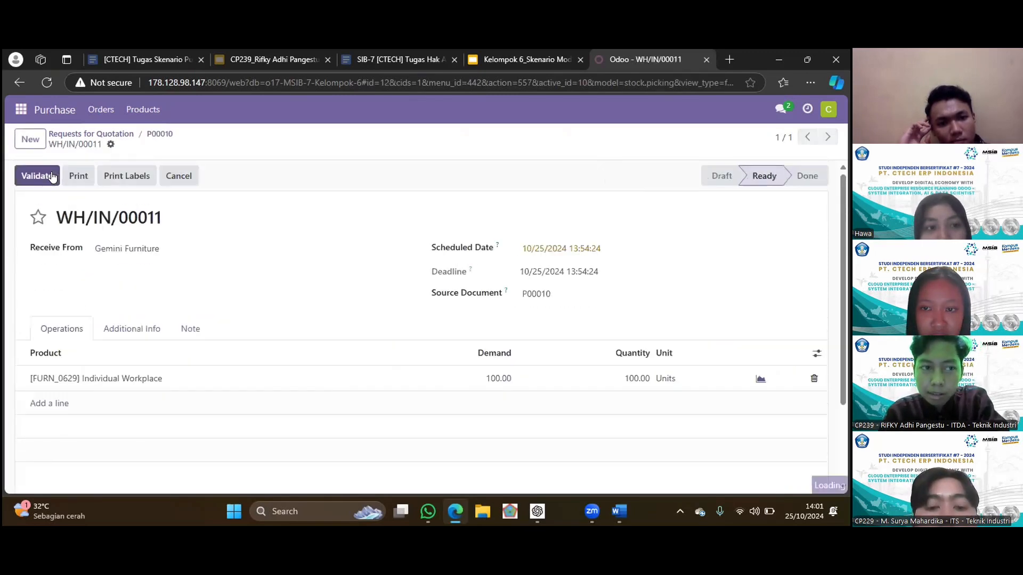
# - Check and validate the Gemini Furniture receipt, and return to the Requests for Quotation list
pyautogui.scroll(-1, 284, 293)
pyautogui.scroll(1, 284, 292)
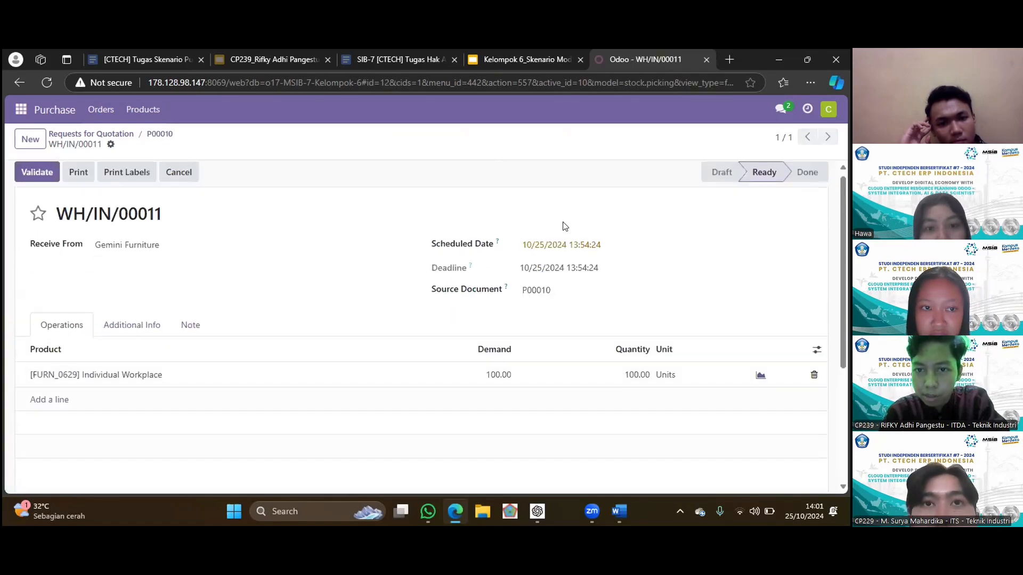
pyautogui.scroll(-3, 370, 253)
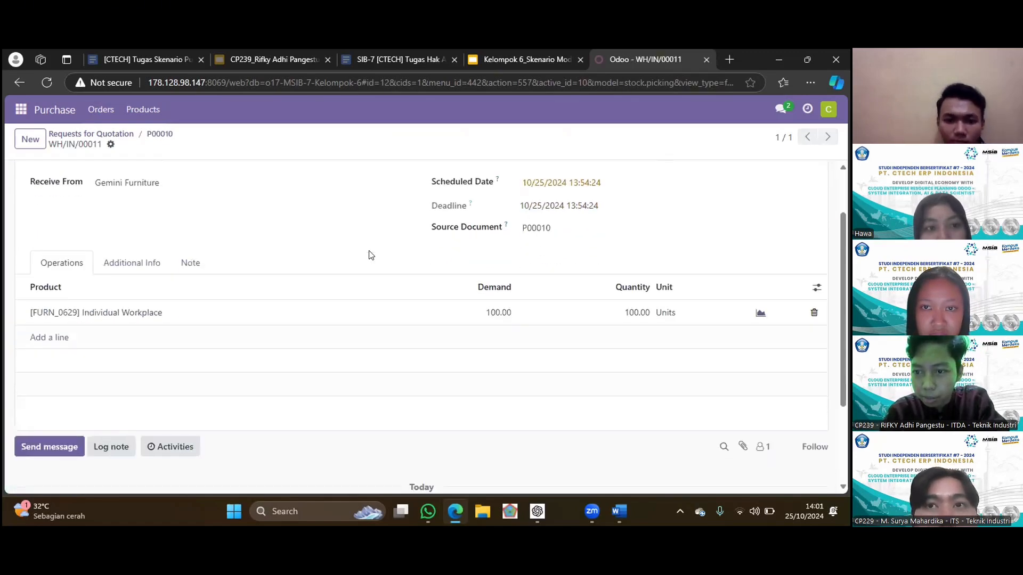
pyautogui.scroll(3, 369, 251)
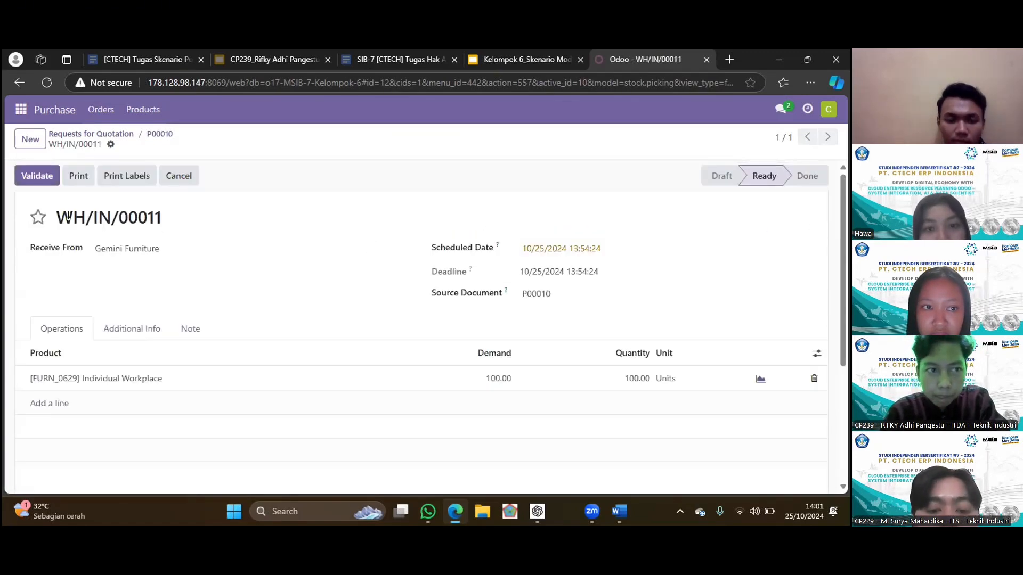
pyautogui.click(42, 184)
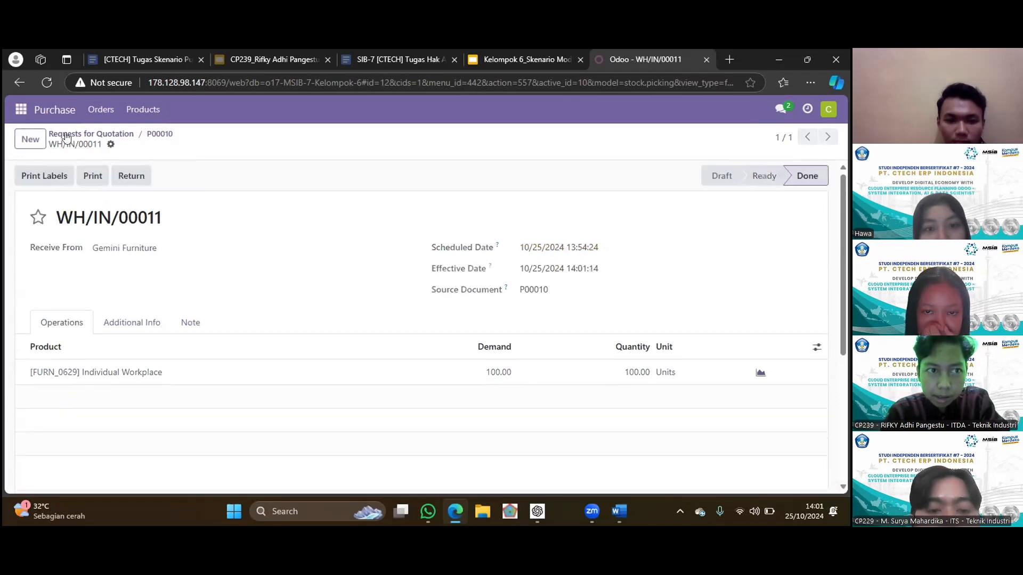
pyautogui.click(91, 133)
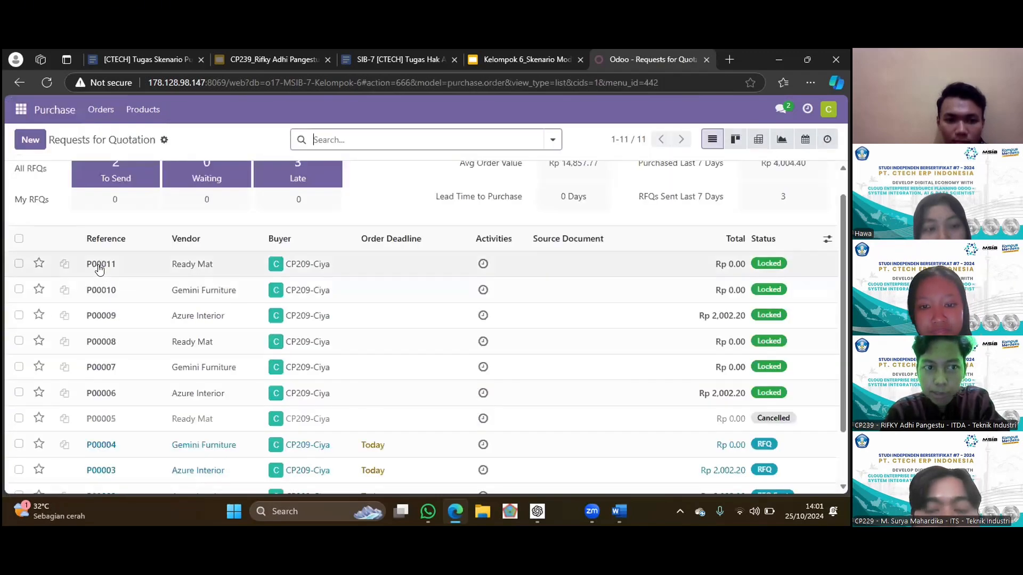
# - Receive the products of the newest Ready Mat purchase order and validate the receipt
pyautogui.click(124, 262)
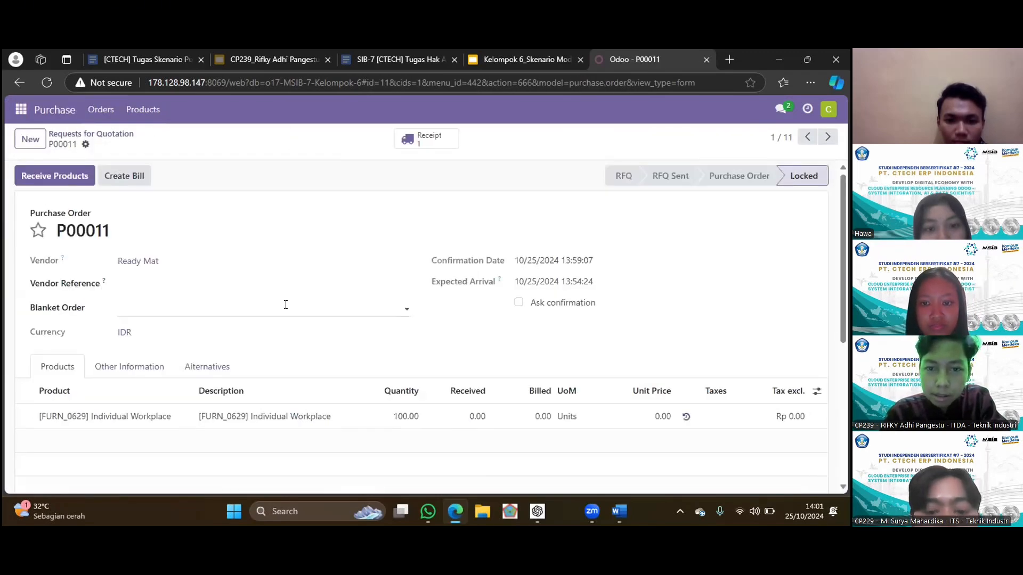
pyautogui.scroll(-1, 286, 303)
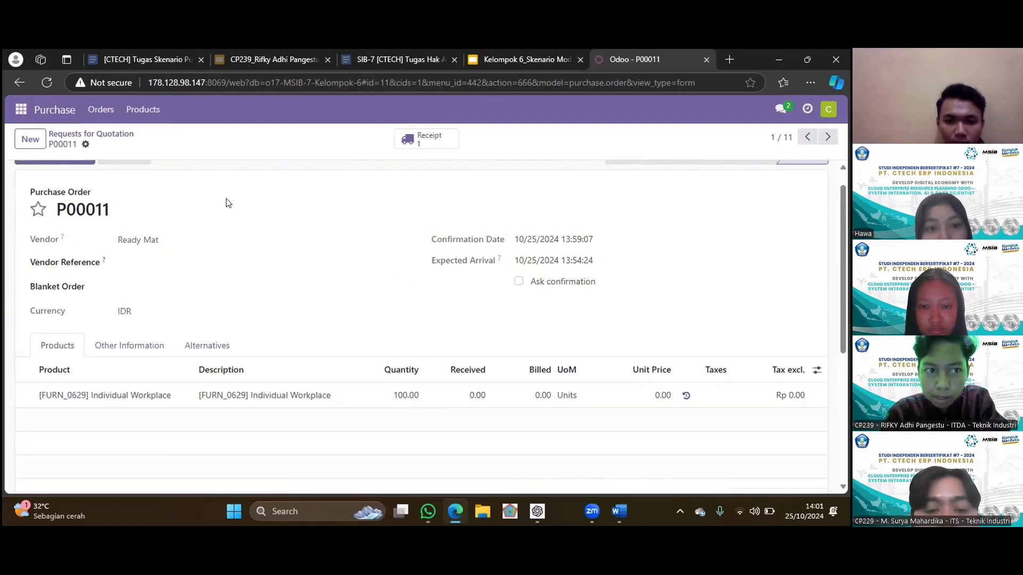
pyautogui.scroll(1, 226, 201)
pyautogui.click(67, 169)
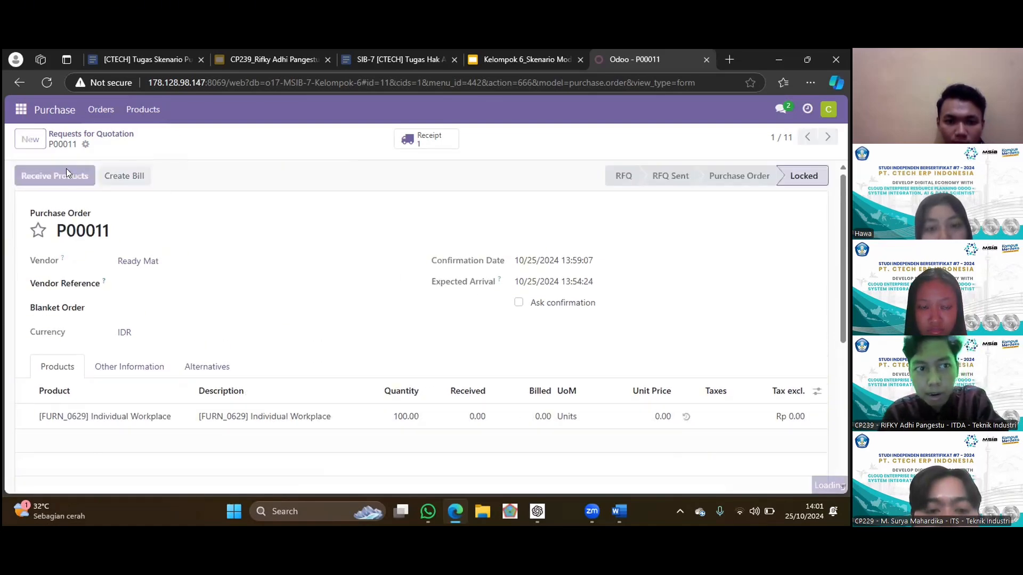
pyautogui.click(38, 175)
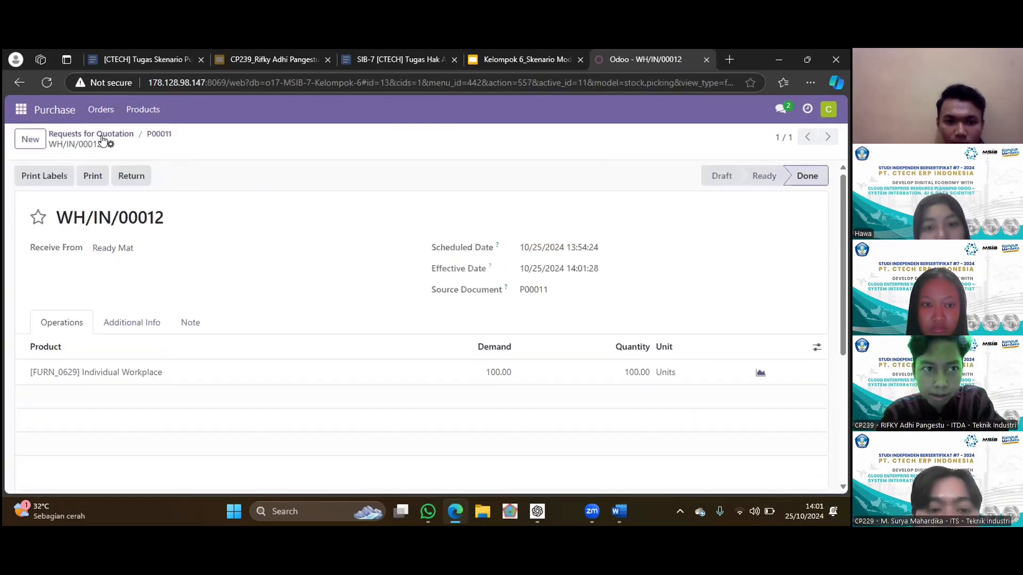